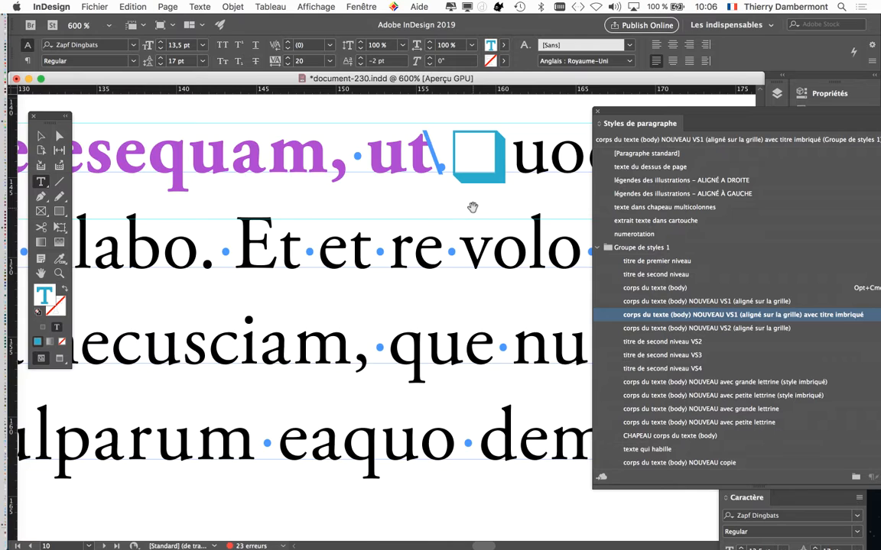
- Insert the Zapf Dingbats solid square glyph followed by a space between "elesequam, ut" and "quod"
{"action": "scroll", "coordinate": [473, 207], "scroll_direction": "down", "scroll_amount": 3}
{"action": "scroll", "coordinate": [471, 207], "scroll_direction": "up", "scroll_amount": 3}
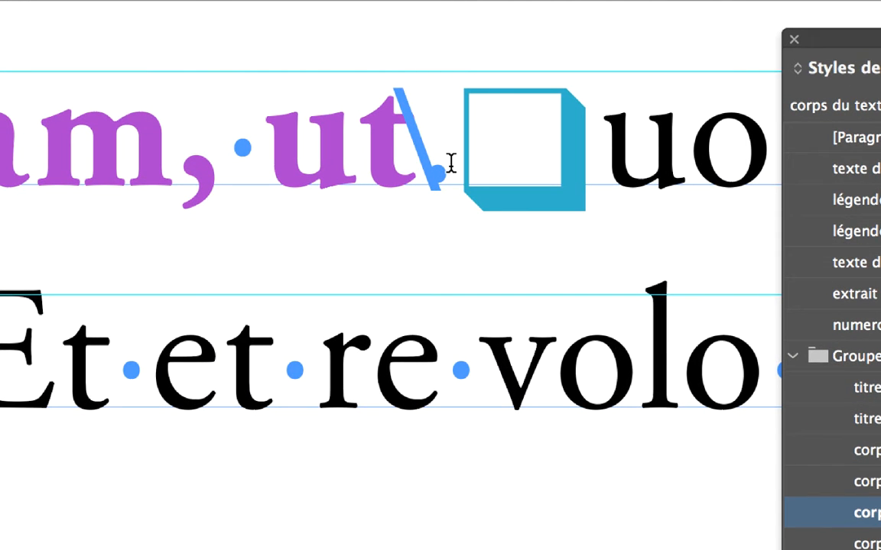
{"action": "key", "text": "shift+Left"}
{"action": "key", "text": "Right"}
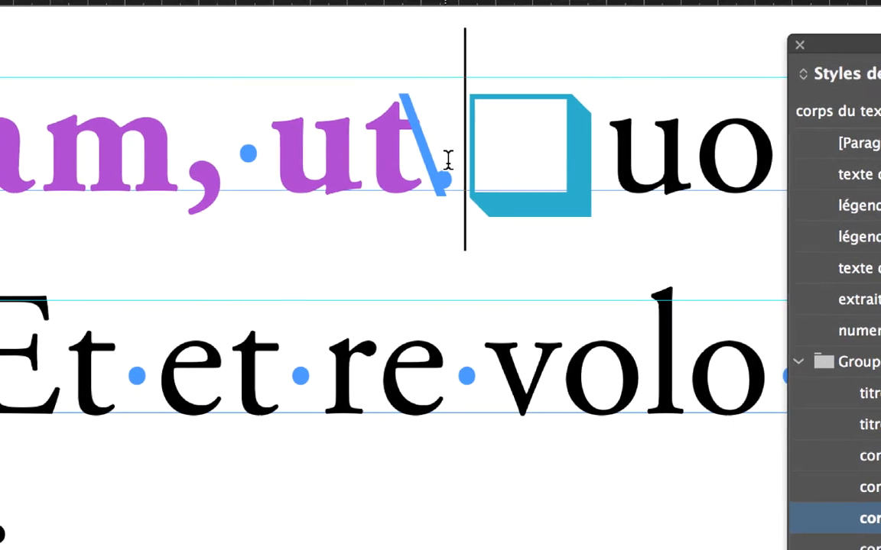
{"action": "key", "text": "shift+Left"}
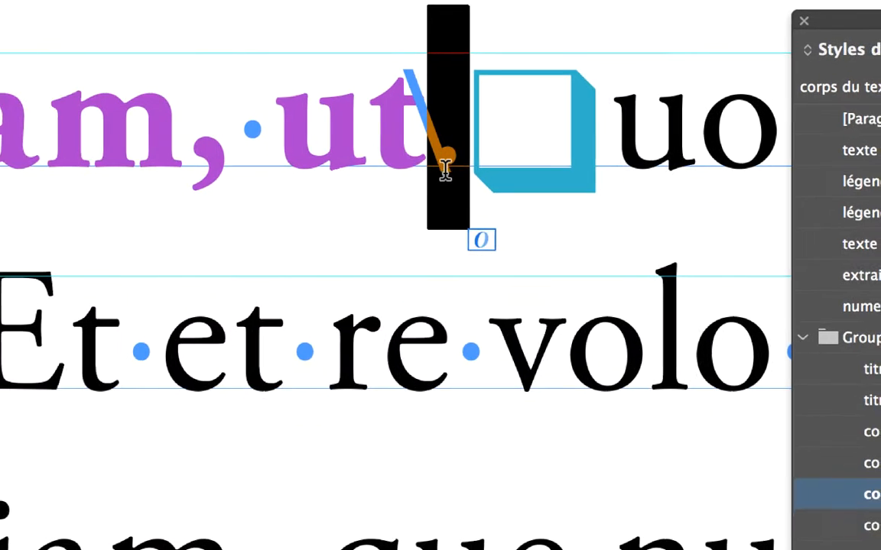
{"action": "left_click_drag", "start_coordinate": [482, 211], "coordinate": [465, 219]}
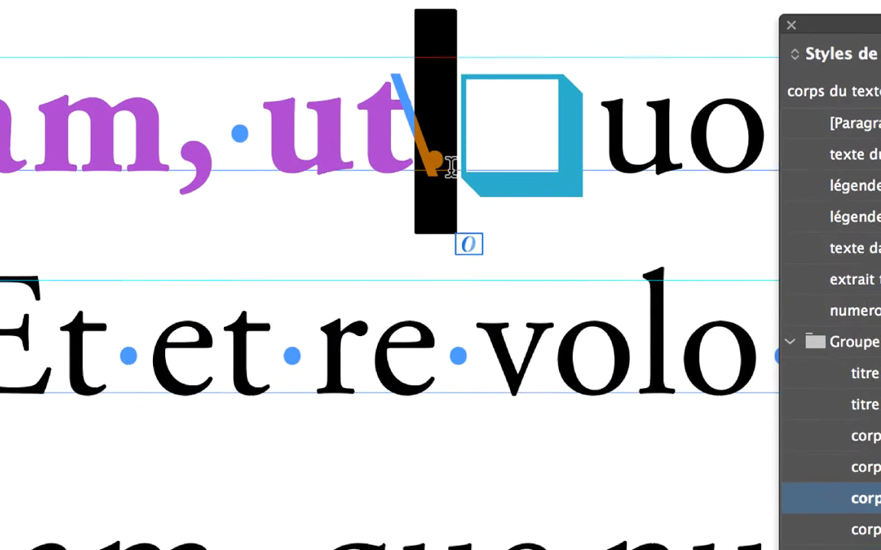
{"action": "left_click", "coordinate": [464, 166]}
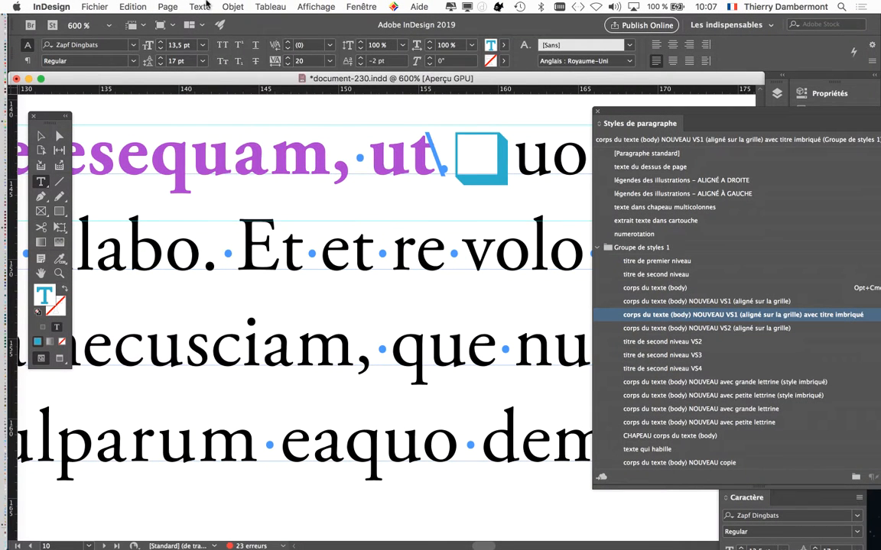
{"action": "left_click", "coordinate": [200, 6]}
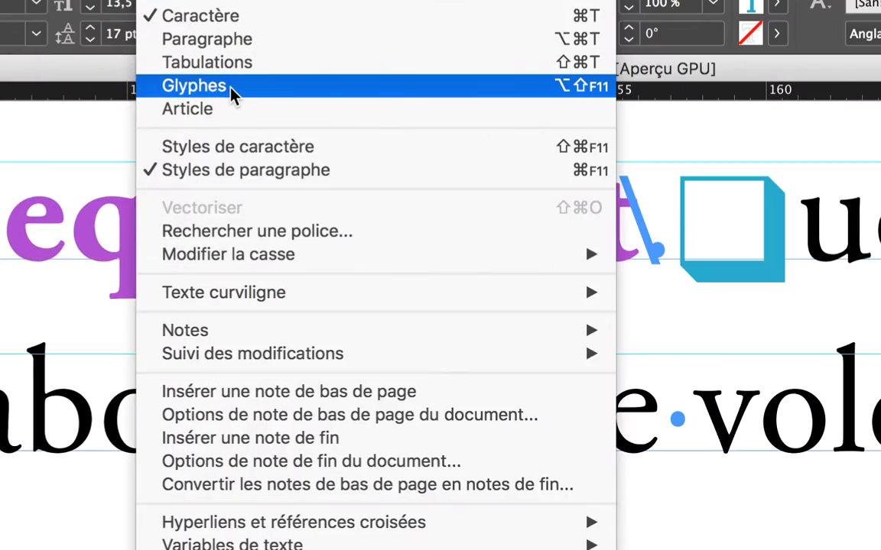
{"action": "left_click", "coordinate": [232, 90]}
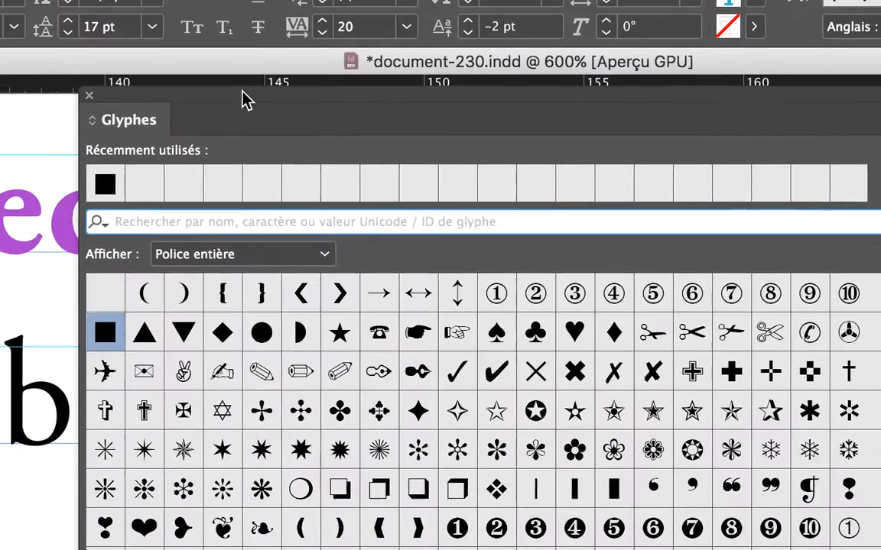
{"action": "left_click_drag", "start_coordinate": [217, 81], "coordinate": [441, 189]}
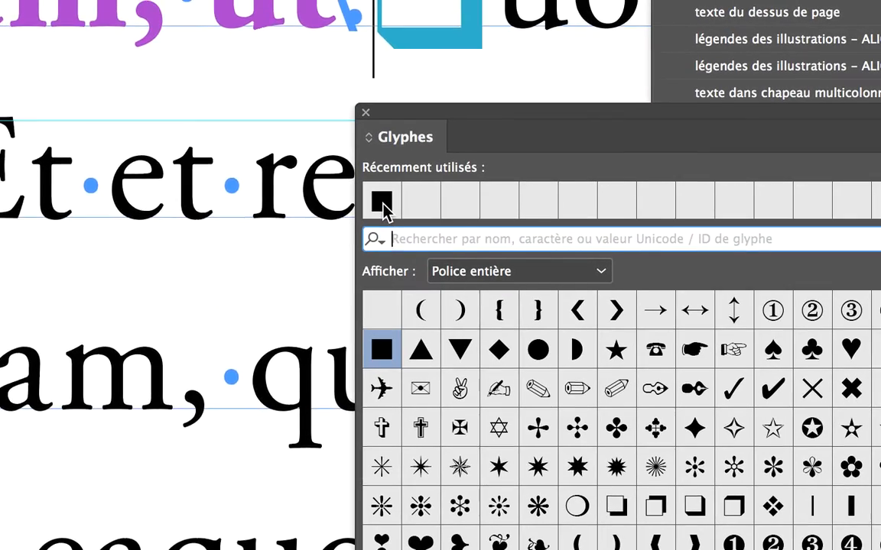
{"action": "double_click", "coordinate": [329, 277]}
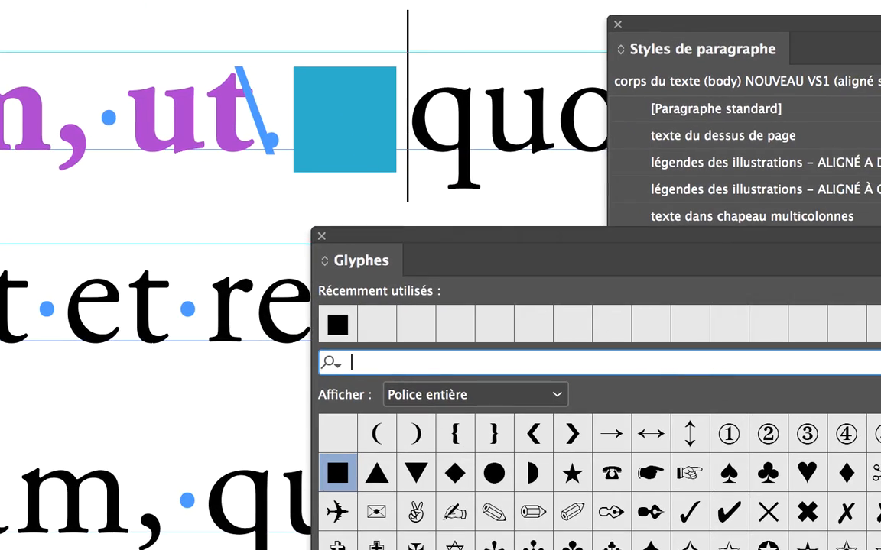
{"action": "left_click", "coordinate": [404, 140]}
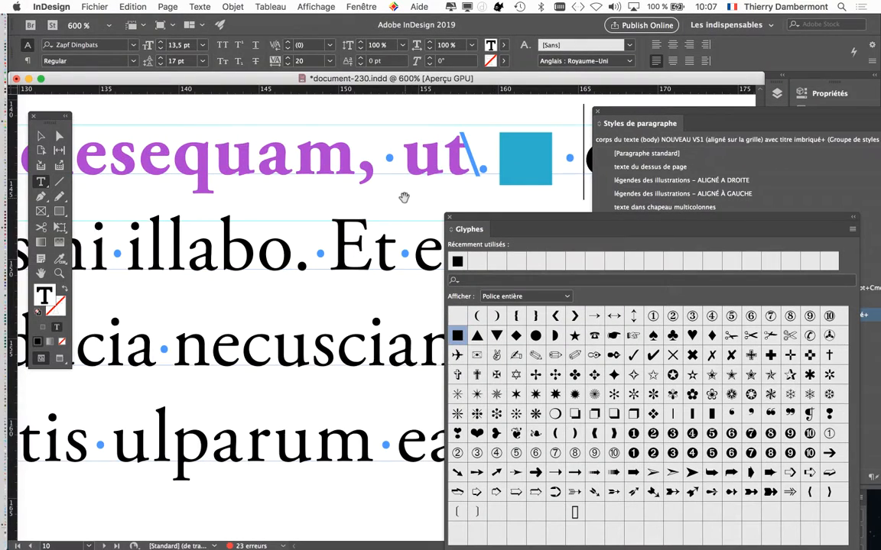
- Copy the solid square together with its surrounding spaces between "elesequam, ut" and "quod"
{"action": "scroll", "coordinate": [240, 192], "scroll_direction": "down", "scroll_amount": 3}
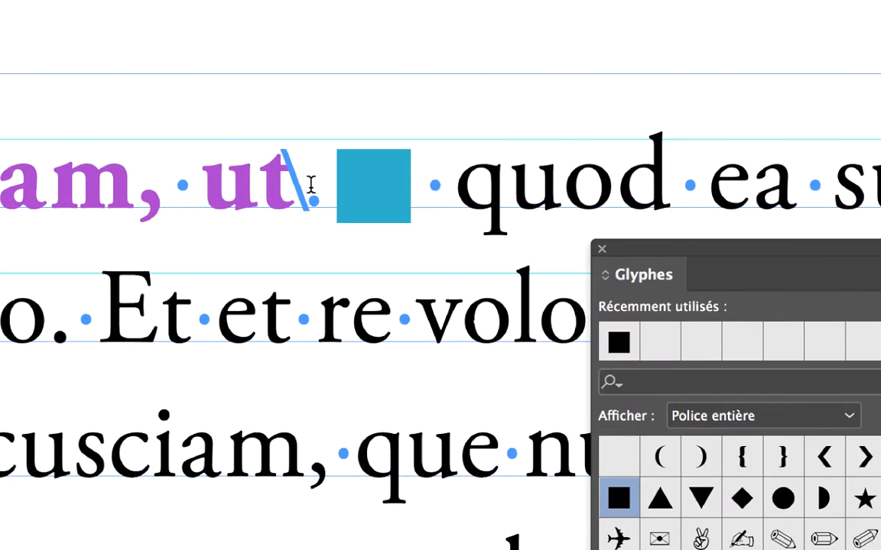
{"action": "key", "text": "Right"}
{"action": "left_click_drag", "start_coordinate": [299, 186], "coordinate": [459, 191]}
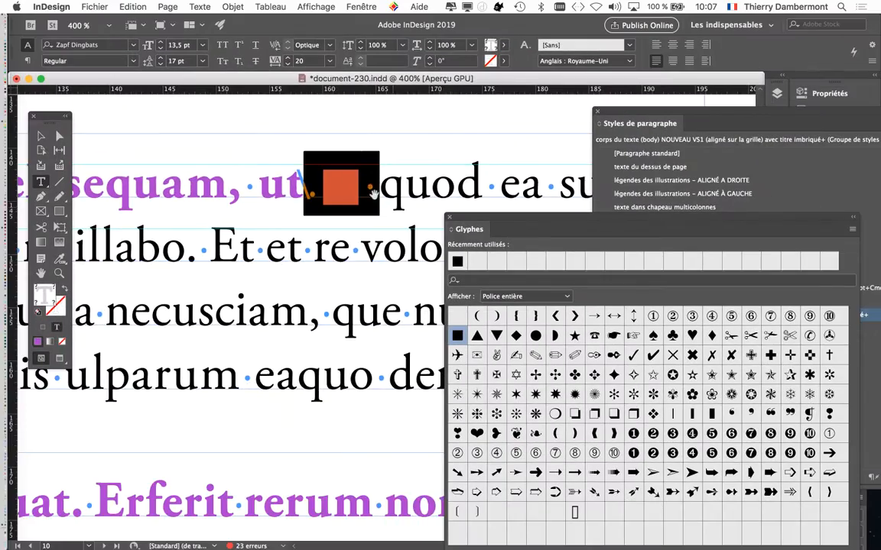
- Try replacing the space after "eicius dendit" in the "Et laborae" paragraph with the copied square and spaces, and undo it
{"action": "scroll", "coordinate": [306, 138], "scroll_direction": "down", "scroll_amount": 2}
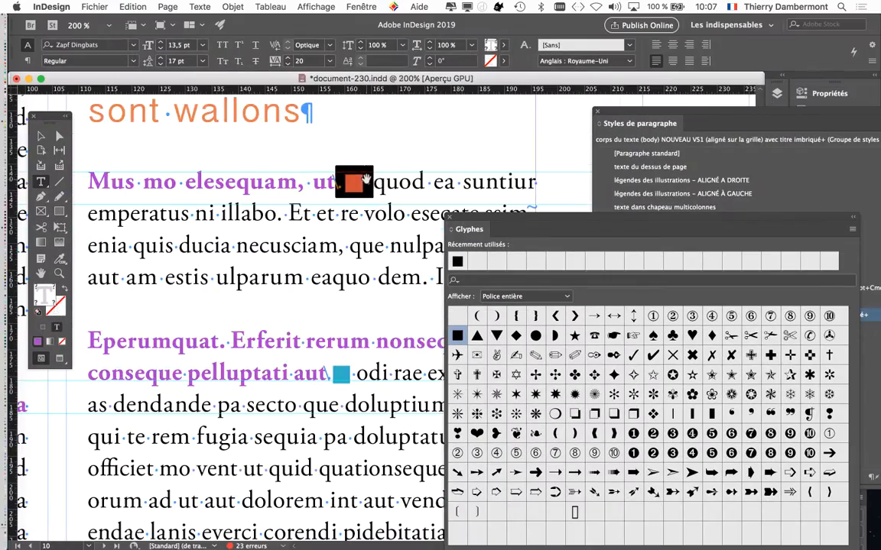
{"action": "left_click_drag", "start_coordinate": [283, 205], "coordinate": [666, 210]}
{"action": "left_click_drag", "start_coordinate": [317, 202], "coordinate": [453, 391]}
{"action": "left_click_drag", "start_coordinate": [193, 262], "coordinate": [190, 216]}
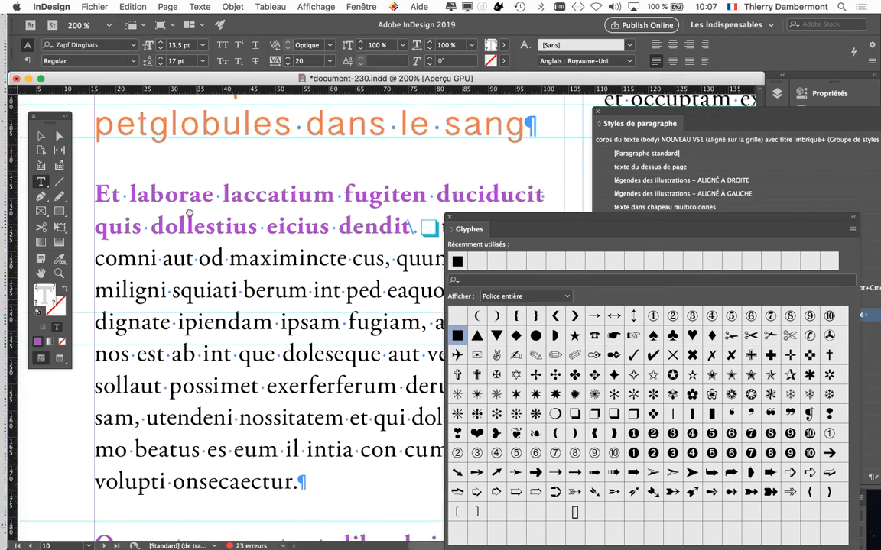
{"action": "left_click_drag", "start_coordinate": [366, 256], "coordinate": [356, 196]}
{"action": "scroll", "coordinate": [357, 197], "scroll_direction": "up", "scroll_amount": 4}
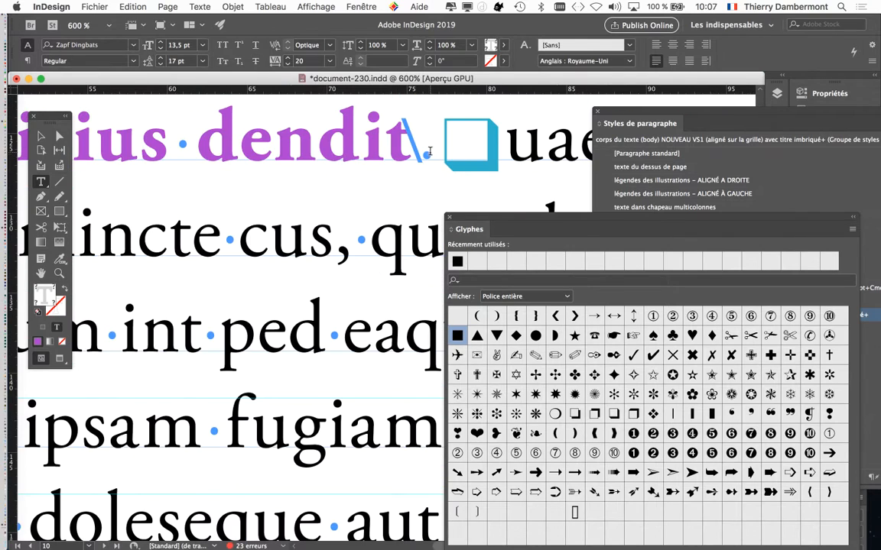
{"action": "left_click_drag", "start_coordinate": [423, 149], "coordinate": [439, 149]}
{"action": "scroll", "coordinate": [433, 155], "scroll_direction": "up", "scroll_amount": 1}
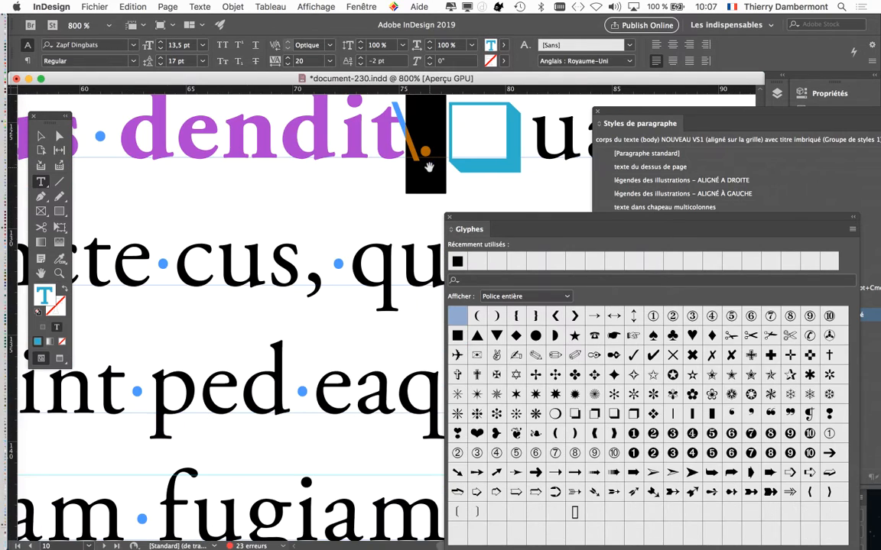
{"action": "scroll", "coordinate": [393, 201], "scroll_direction": "right", "scroll_amount": 5}
{"action": "scroll", "coordinate": [392, 201], "scroll_direction": "up", "scroll_amount": 2}
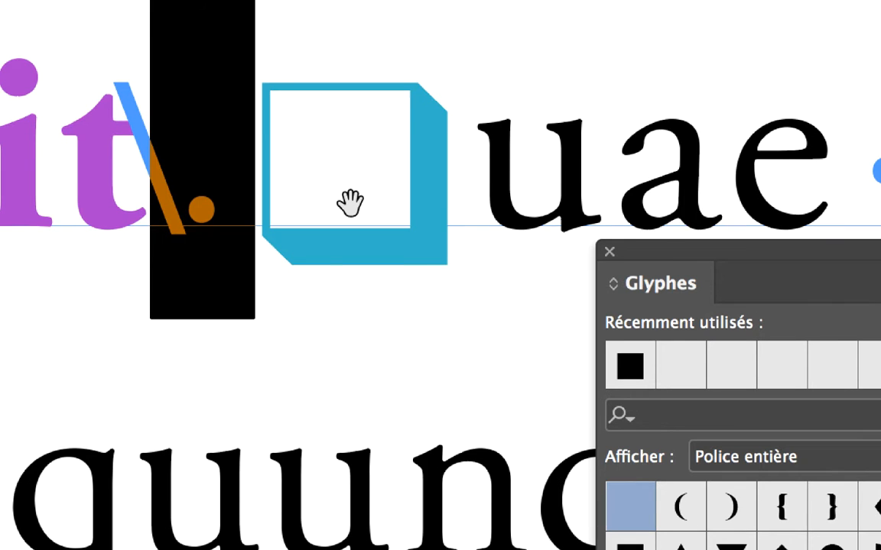
{"action": "scroll", "coordinate": [350, 203], "scroll_direction": "down", "scroll_amount": 1}
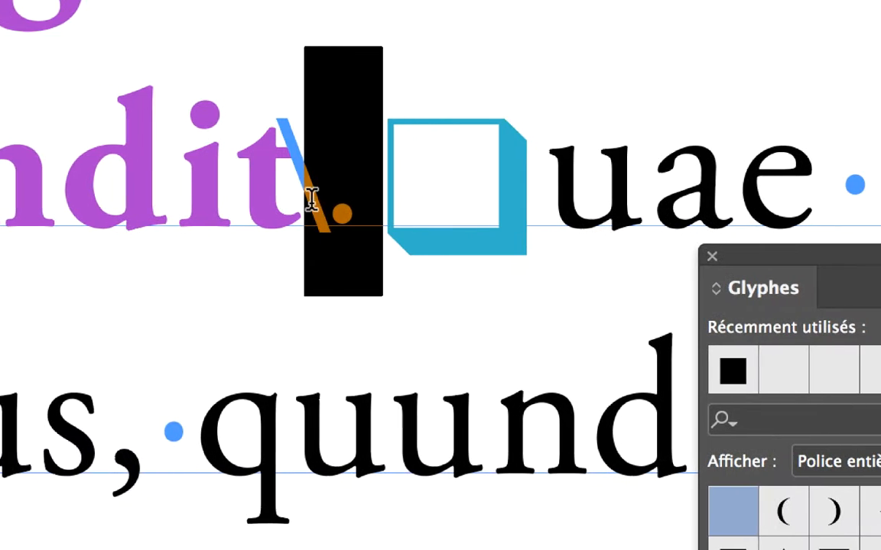
{"action": "left_click_drag", "start_coordinate": [354, 211], "coordinate": [332, 208]}
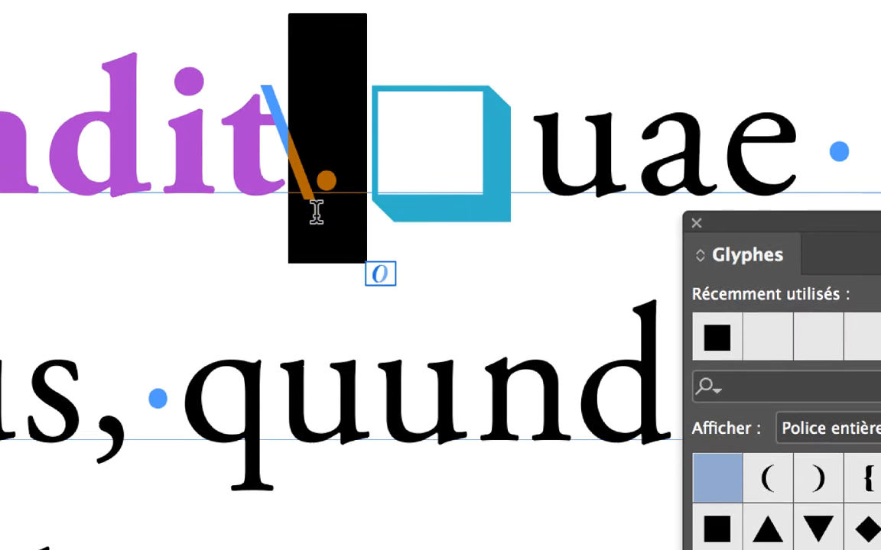
{"action": "key", "text": "super+z"}
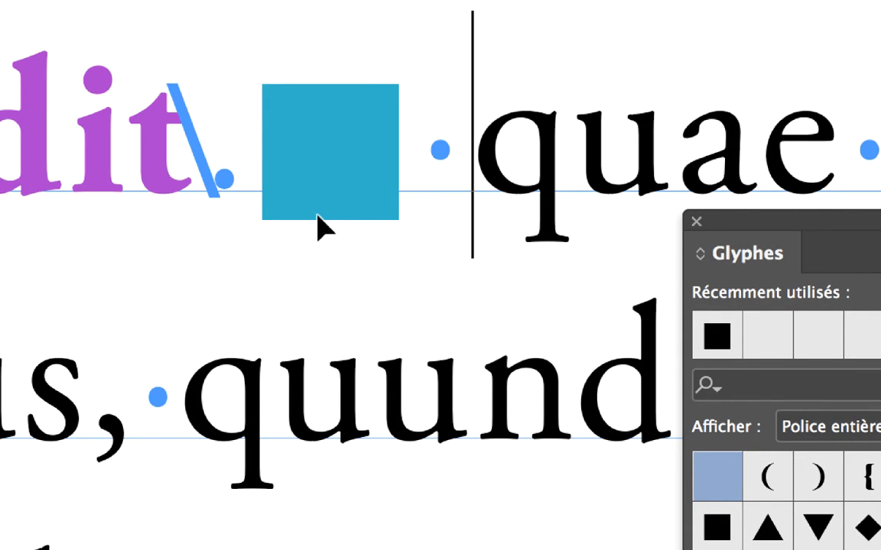
{"action": "key", "text": "super+shift+z"}
- Replace the space after "dendit" with the copied solid square and its surrounding spaces
{"action": "left_click_drag", "start_coordinate": [336, 189], "coordinate": [322, 180]}
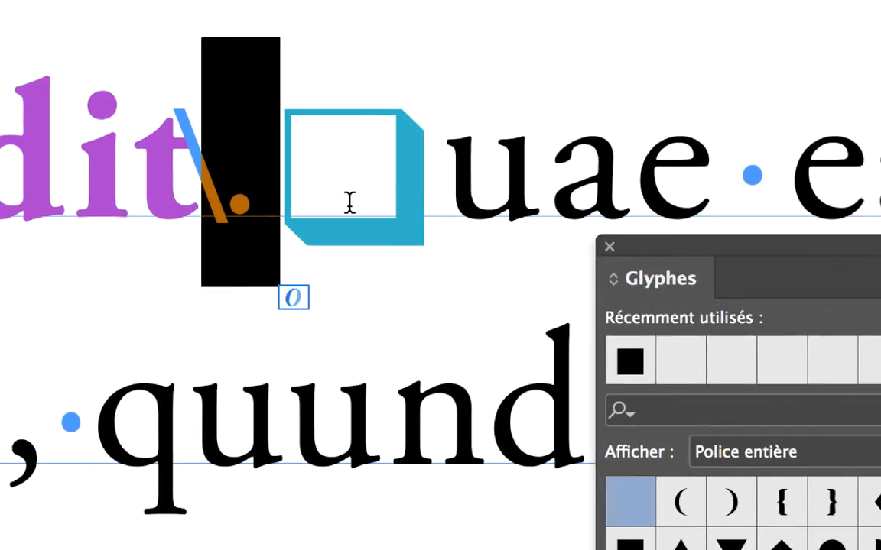
{"action": "left_click", "coordinate": [327, 205]}
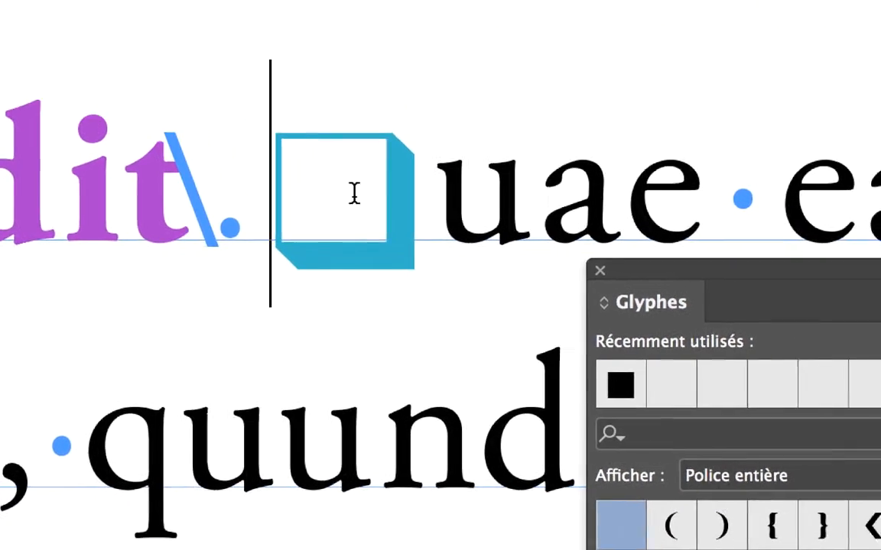
{"action": "double_click", "coordinate": [285, 206]}
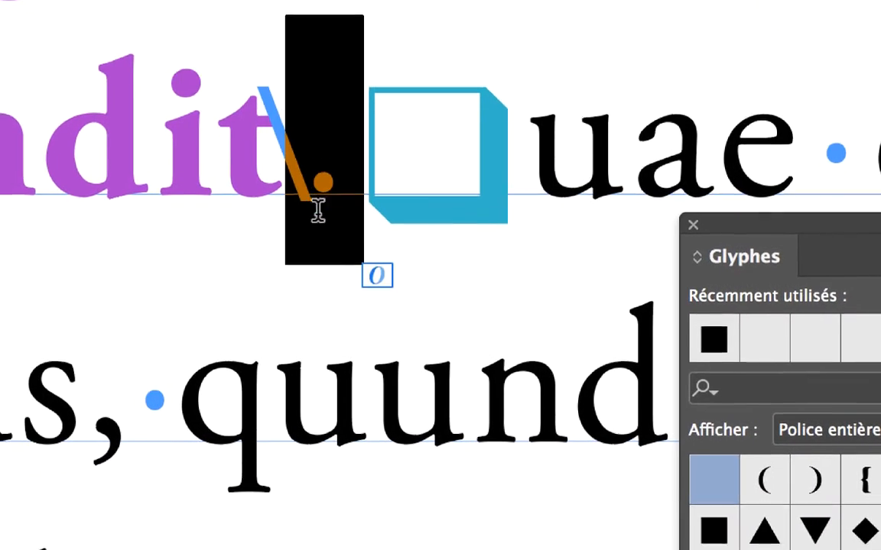
{"action": "key", "text": "super+z"}
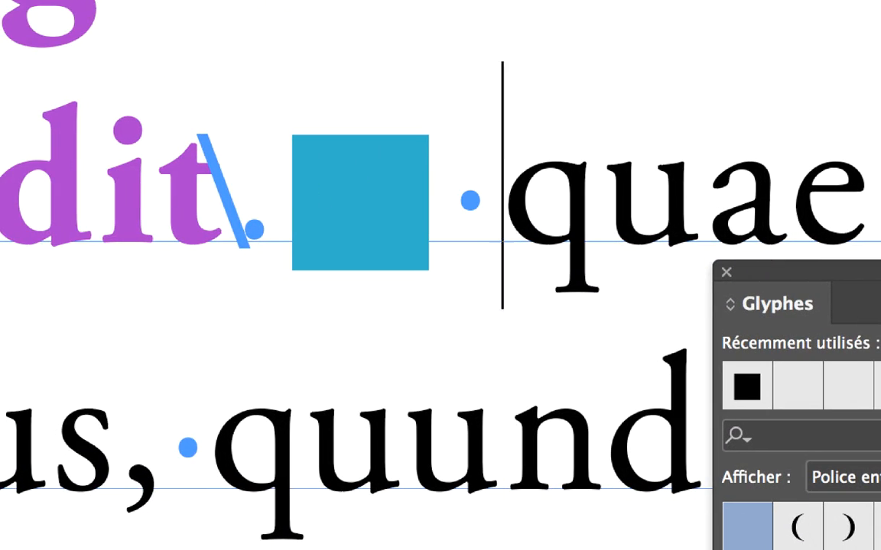
{"action": "key", "text": "super+alt+x"}
{"action": "key", "text": "super+z"}
- Apply the paragraph style "corps du texte (body) NOUVEAU VS1 (aligné sur la grille) avec titre imbriqué" to the "Um, que pro milia" paragraph
{"action": "scroll", "coordinate": [343, 215], "scroll_direction": "down", "scroll_amount": 8}
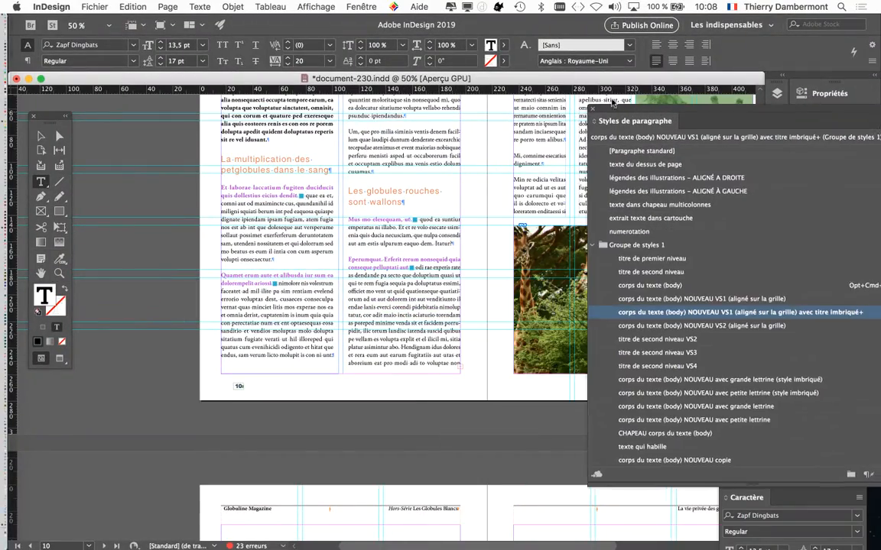
{"action": "scroll", "coordinate": [431, 136], "scroll_direction": "up", "scroll_amount": 2}
{"action": "left_click_drag", "start_coordinate": [420, 152], "coordinate": [377, 204]}
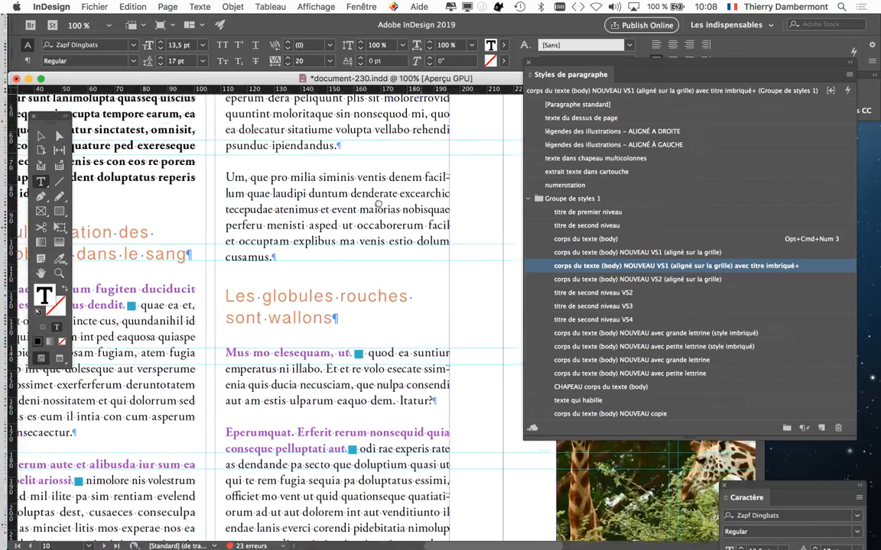
{"action": "scroll", "coordinate": [341, 188], "scroll_direction": "up", "scroll_amount": 2}
{"action": "left_click", "coordinate": [323, 197]}
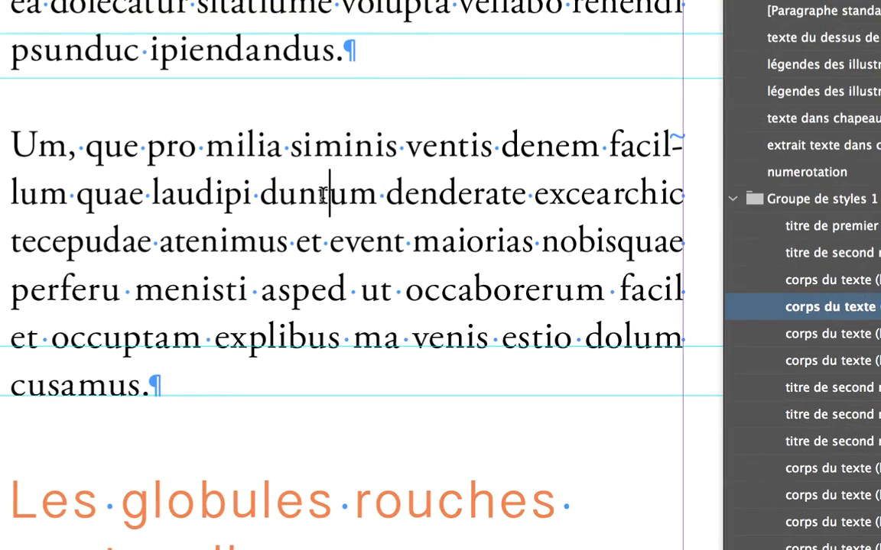
{"action": "key", "text": "BackSpace"}
{"action": "type", "text": "t"}
{"action": "left_click_drag", "start_coordinate": [11, 149], "coordinate": [32, 164]}
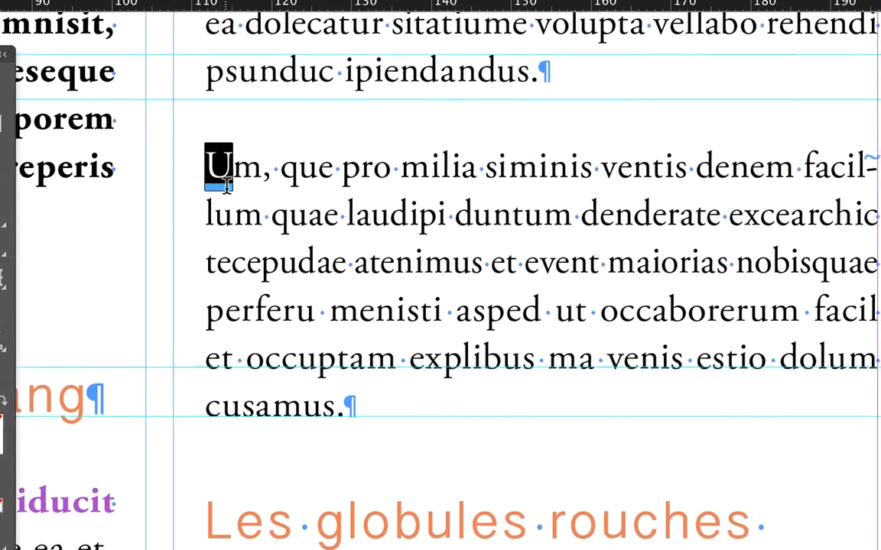
{"action": "left_click_drag", "start_coordinate": [227, 185], "coordinate": [360, 406]}
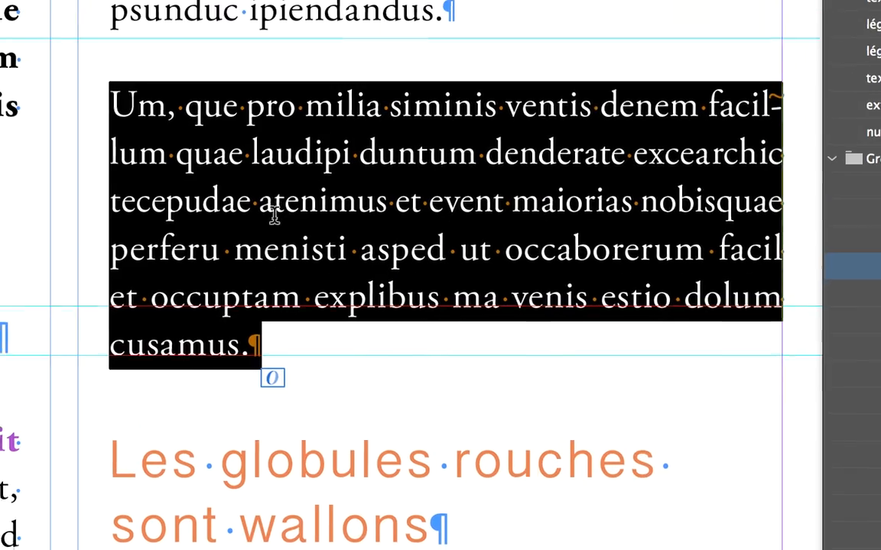
{"action": "left_click", "coordinate": [273, 216]}
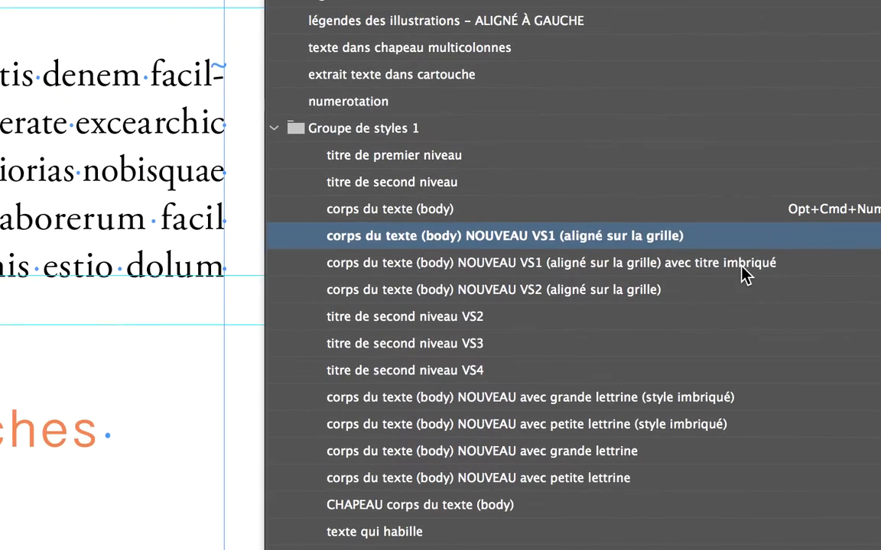
{"action": "left_click", "coordinate": [742, 268]}
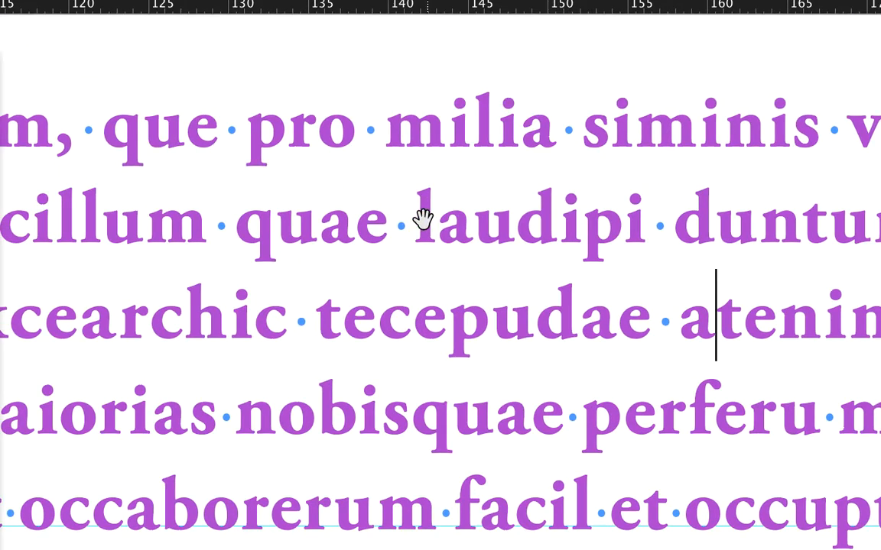
- Insert an end-nested-style character directly after "quae" in the second line of the "Um, que pro milia" paragraph
{"action": "left_click", "coordinate": [388, 225]}
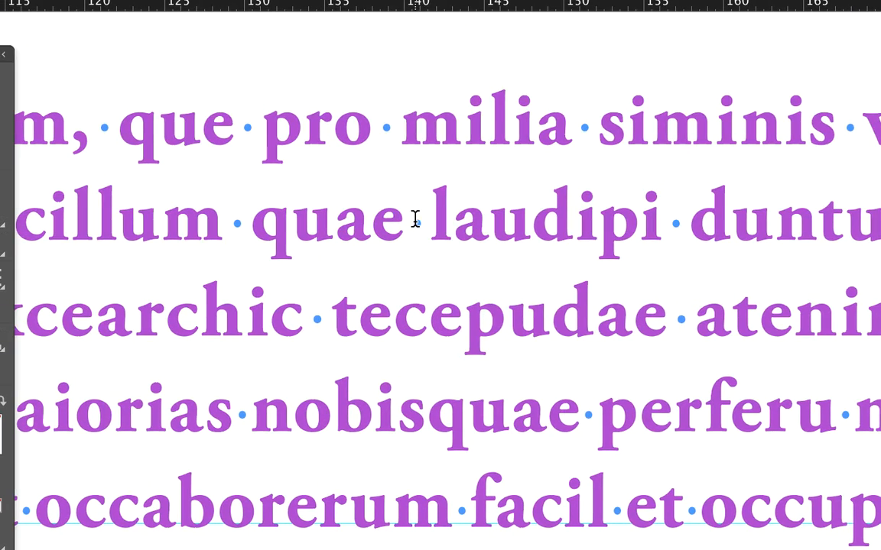
{"action": "right_click", "coordinate": [416, 220]}
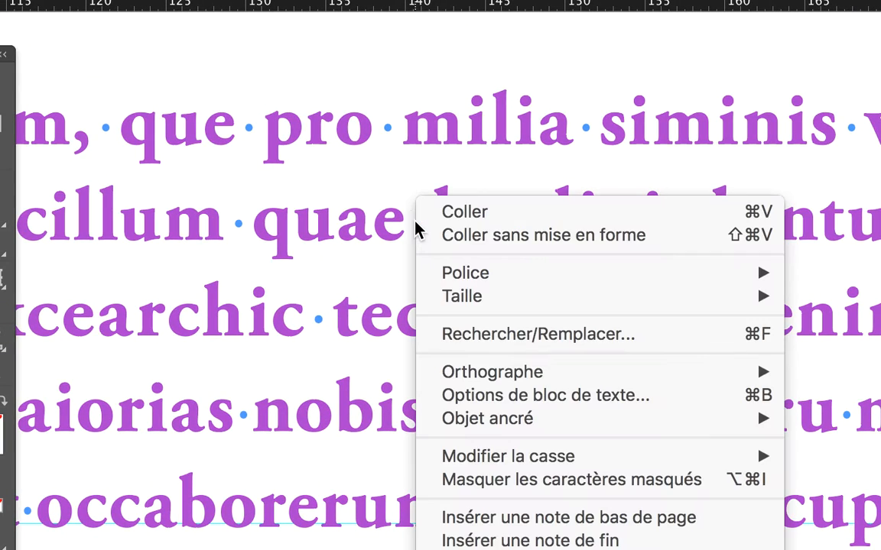
{"action": "left_click", "coordinate": [409, 221]}
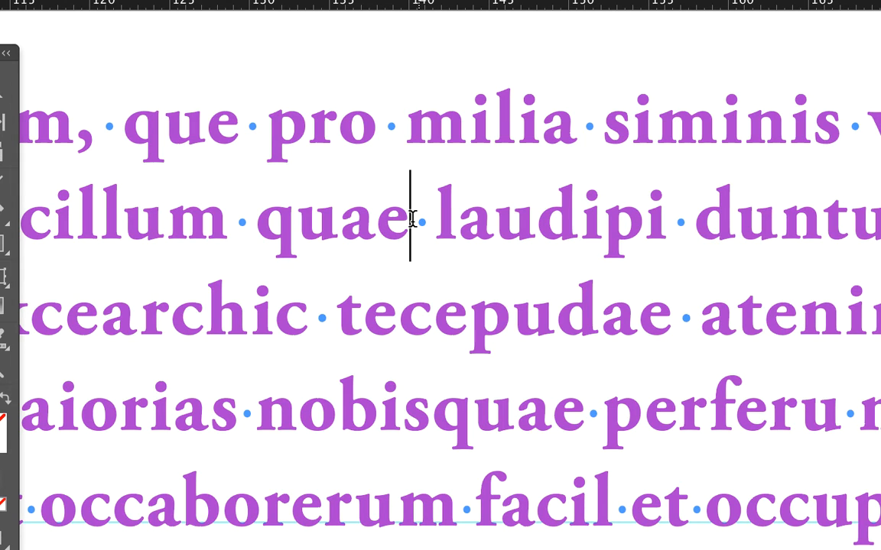
{"action": "key", "text": "ctrl+v"}
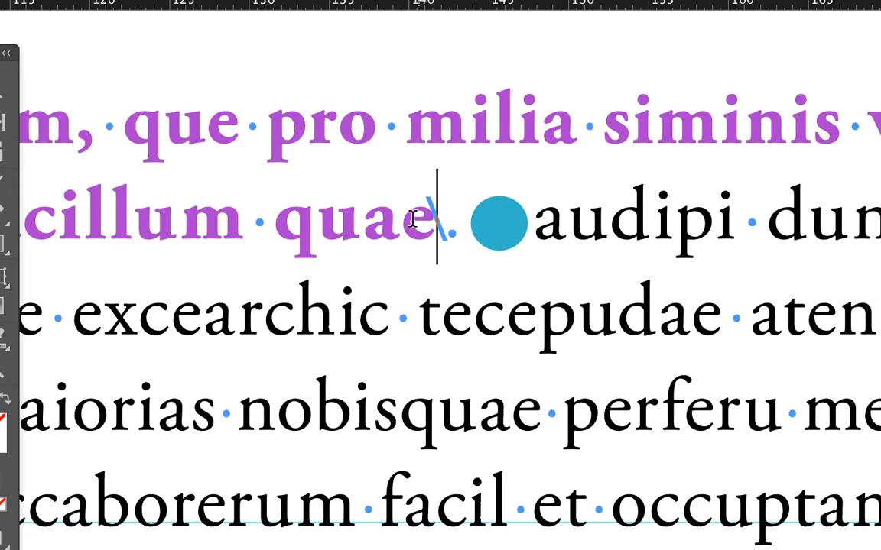
- Replace the space after "quae" in the "Um, que pro milia" paragraph with the copied solid square and its surrounding spaces
{"action": "scroll", "coordinate": [448, 225], "scroll_direction": "up", "scroll_amount": 3}
{"action": "left_click_drag", "start_coordinate": [426, 224], "coordinate": [442, 228]}
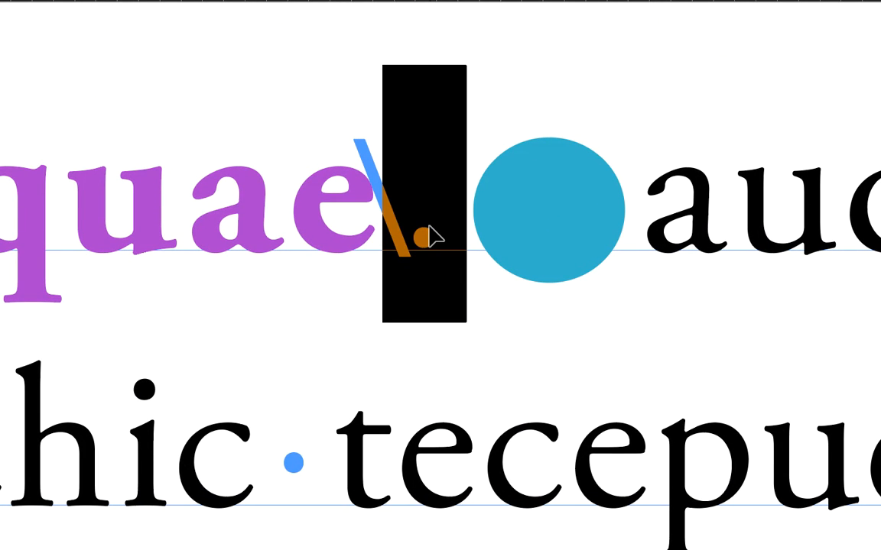
{"action": "key", "text": "ctrl+z"}
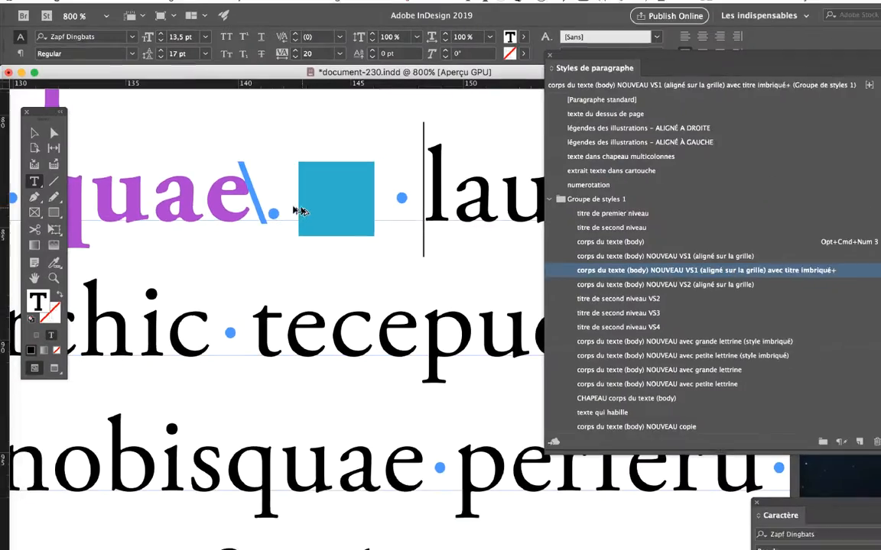
- Examine the square separators in the "Eperumquat" and "Mus mo elesequam" paragraphs, selecting the one after "pelluptati aut" with its surrounding spaces
{"action": "scroll", "coordinate": [292, 223], "scroll_direction": "down", "scroll_amount": 5}
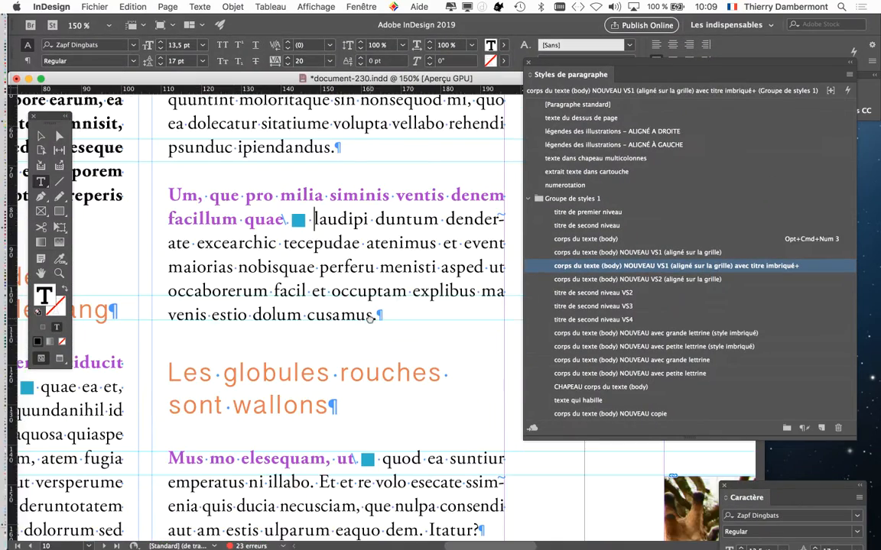
{"action": "left_click_drag", "start_coordinate": [394, 415], "coordinate": [360, 260]}
{"action": "scroll", "coordinate": [316, 279], "scroll_direction": "up", "scroll_amount": 5}
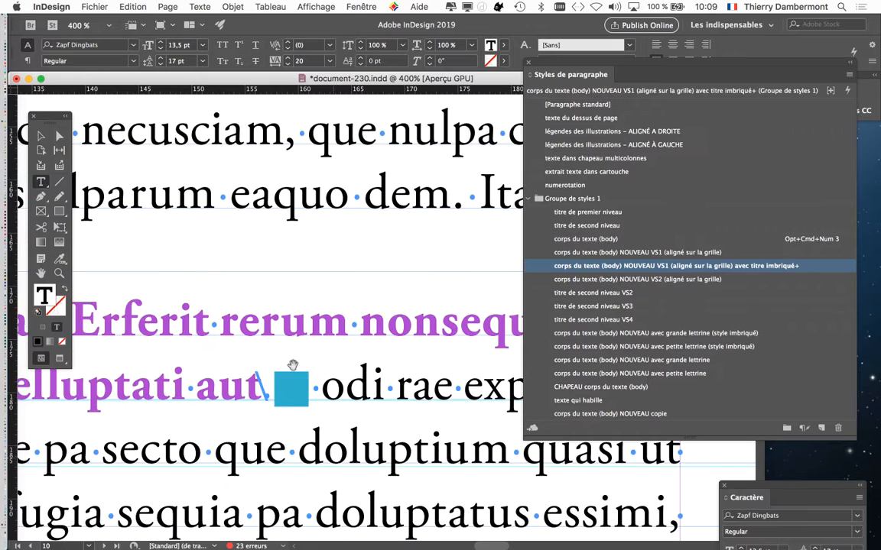
{"action": "scroll", "coordinate": [256, 384], "scroll_direction": "up", "scroll_amount": 1}
{"action": "scroll", "coordinate": [241, 383], "scroll_direction": "up", "scroll_amount": 2}
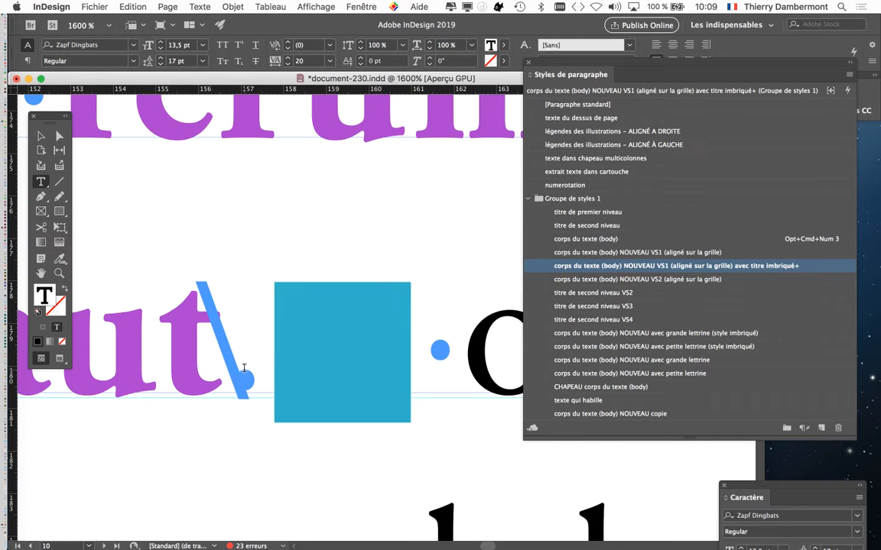
{"action": "left_click_drag", "start_coordinate": [241, 367], "coordinate": [352, 367]}
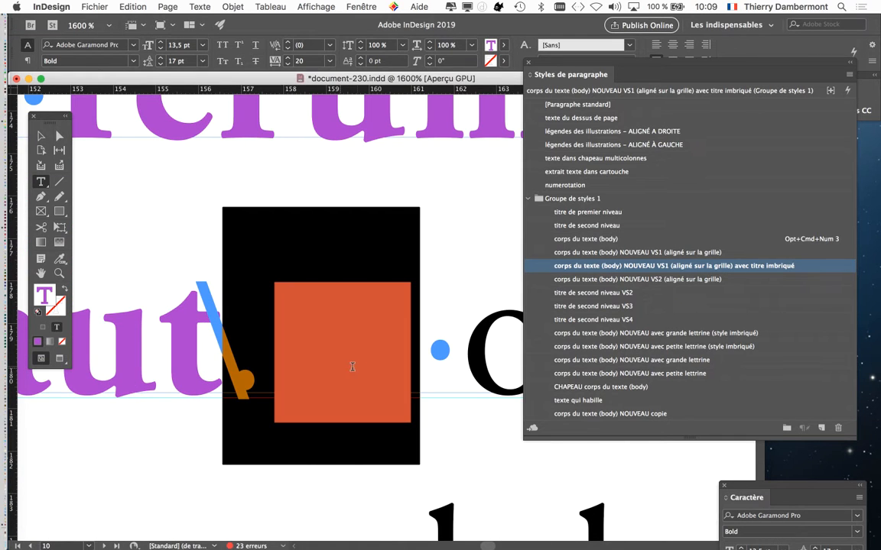
{"action": "left_click_drag", "start_coordinate": [420, 367], "coordinate": [449, 368]}
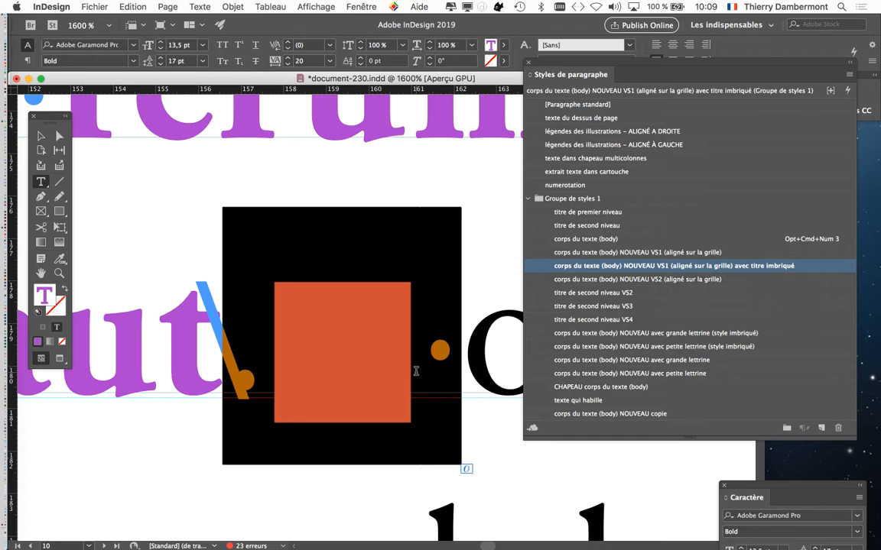
{"action": "scroll", "coordinate": [410, 366], "scroll_direction": "down", "scroll_amount": 4}
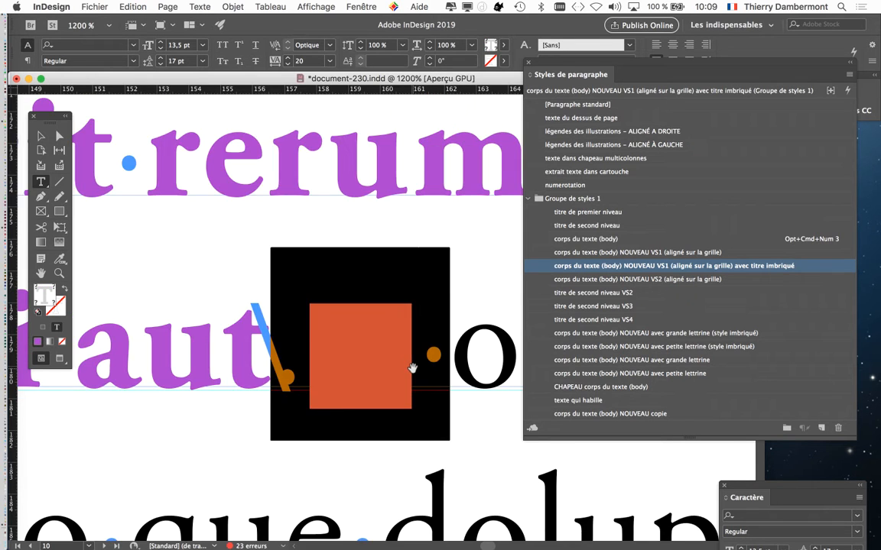
{"action": "left_click_drag", "start_coordinate": [326, 118], "coordinate": [345, 402]}
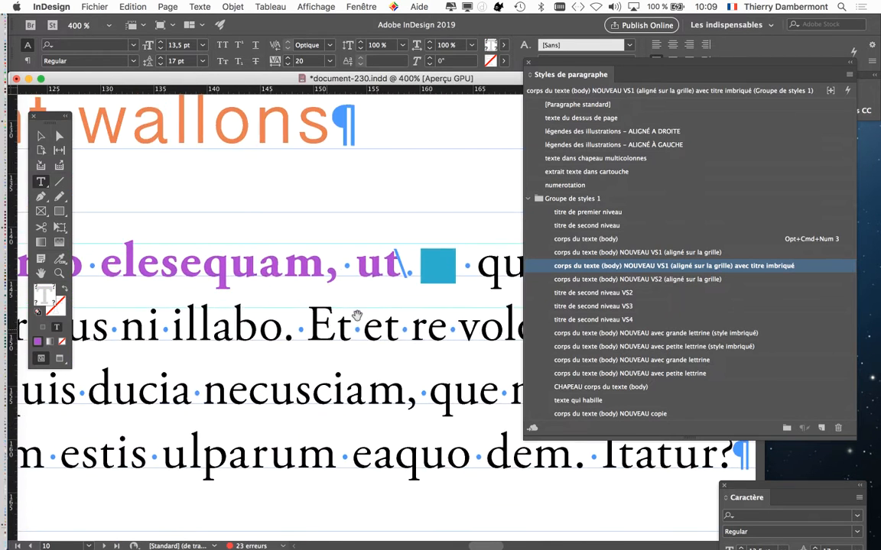
{"action": "scroll", "coordinate": [375, 284], "scroll_direction": "up", "scroll_amount": 2}
{"action": "left_click_drag", "start_coordinate": [430, 282], "coordinate": [313, 267]}
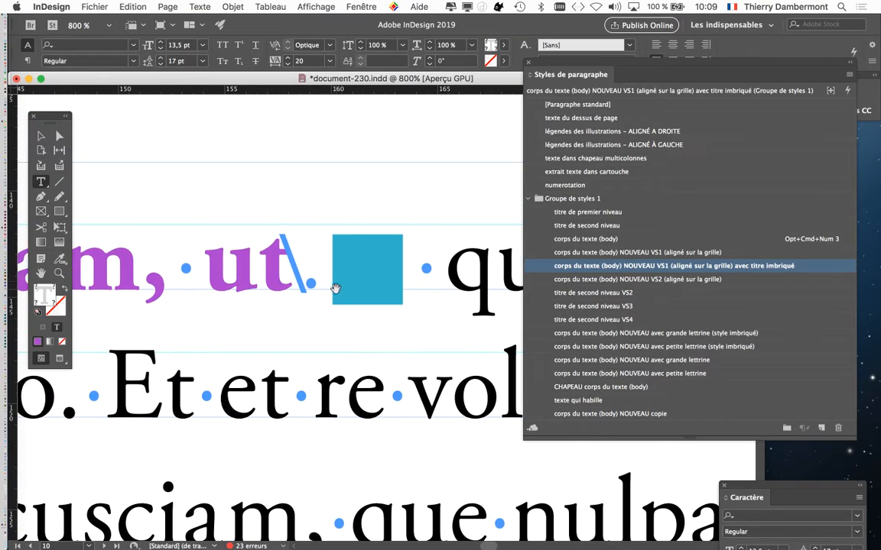
{"action": "scroll", "coordinate": [336, 297], "scroll_direction": "down", "scroll_amount": 5}
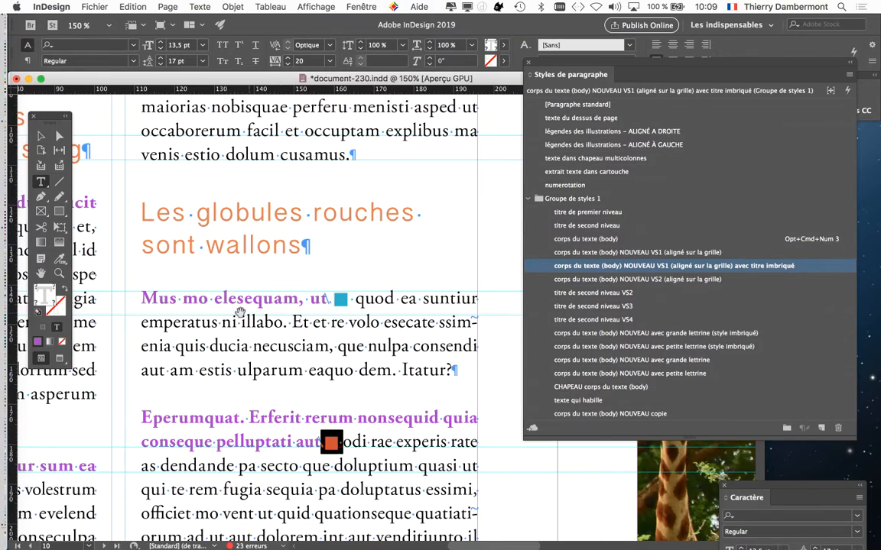
{"action": "scroll", "coordinate": [240, 313], "scroll_direction": "down", "scroll_amount": 4}
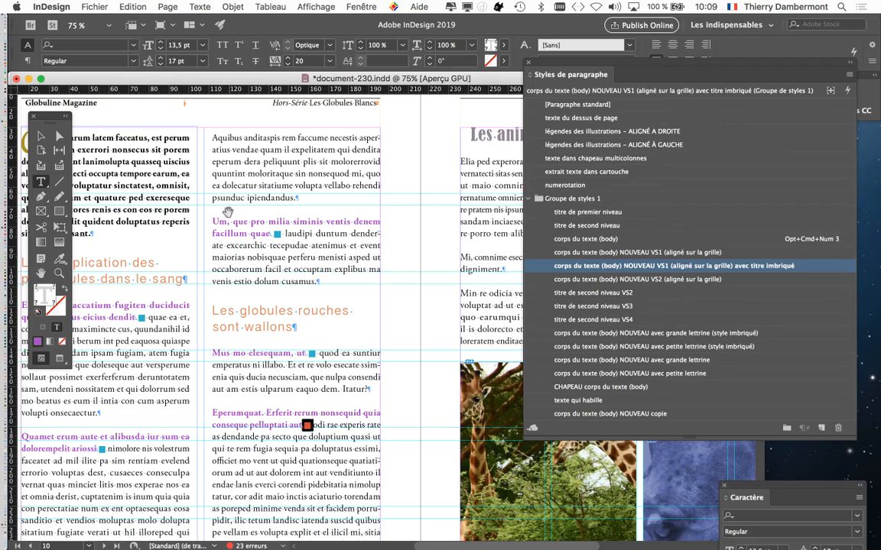
- Apply the paragraph style "corps du texte (body) NOUVEAU VS1 (aligné sur la grille) avec titre imbriqué" to the "Aquibus anditaspis" paragraph
{"action": "left_click_drag", "start_coordinate": [168, 428], "coordinate": [194, 531]}
{"action": "left_click_drag", "start_coordinate": [310, 225], "coordinate": [309, 276]}
{"action": "scroll", "coordinate": [309, 277], "scroll_direction": "up", "scroll_amount": 4}
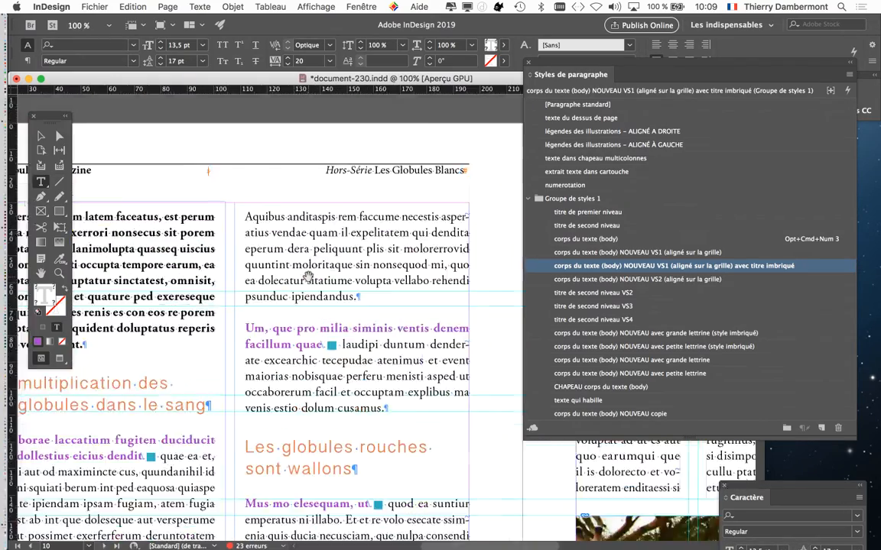
{"action": "scroll", "coordinate": [309, 277], "scroll_direction": "up", "scroll_amount": 2}
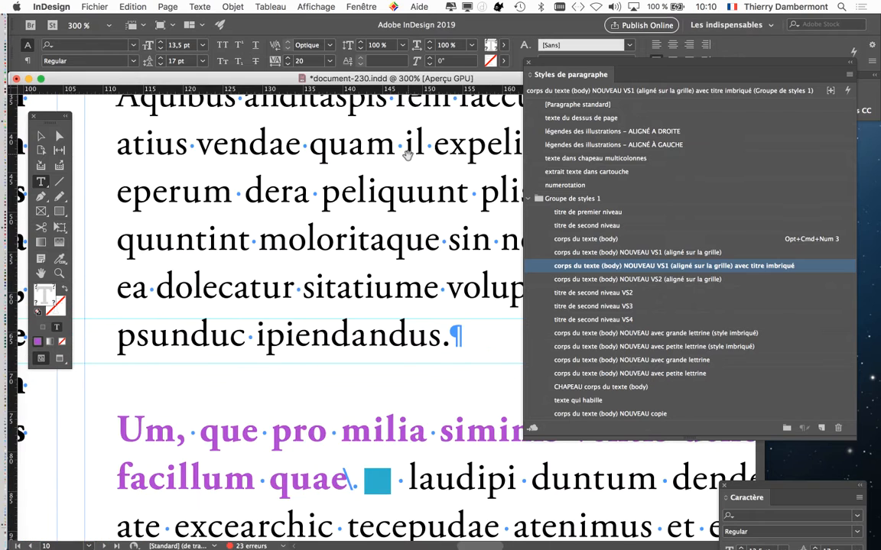
{"action": "scroll", "coordinate": [408, 155], "scroll_direction": "down", "scroll_amount": 2}
{"action": "left_click_drag", "start_coordinate": [382, 164], "coordinate": [351, 251]}
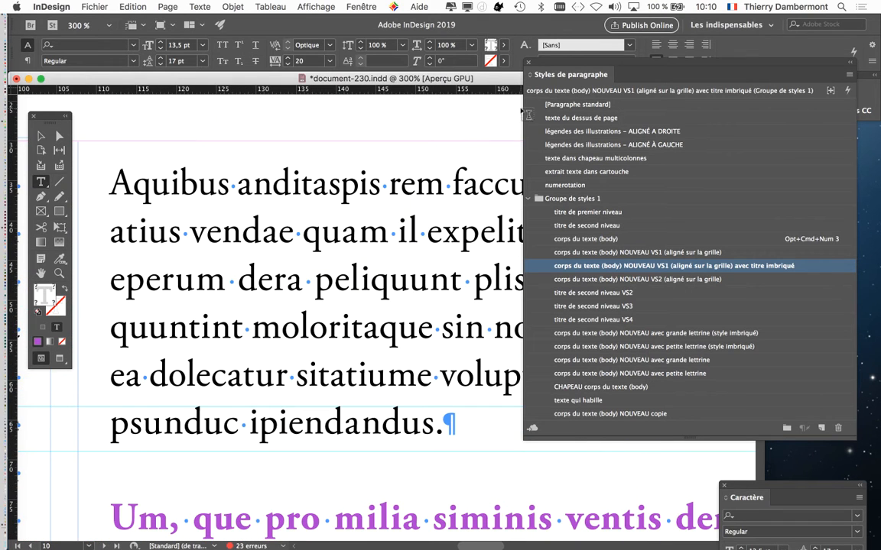
{"action": "left_click", "coordinate": [392, 235]}
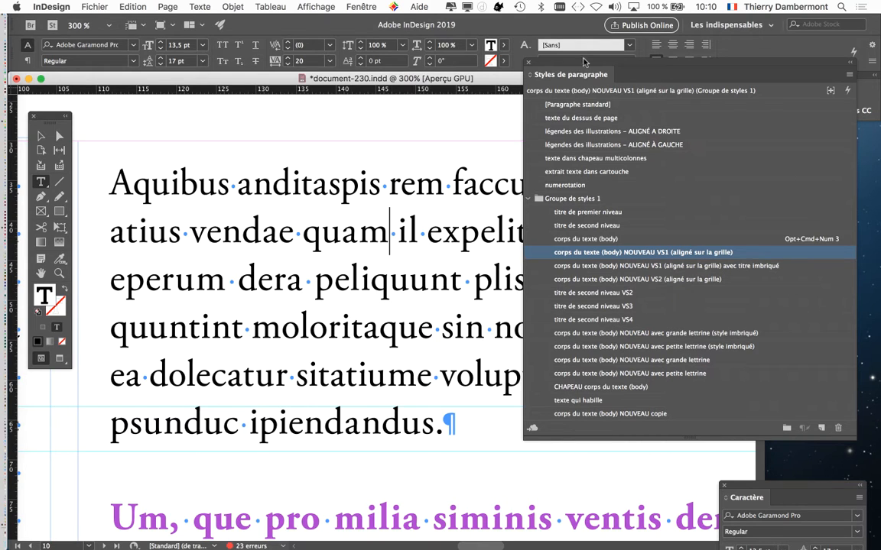
{"action": "left_click_drag", "start_coordinate": [585, 63], "coordinate": [631, 64]}
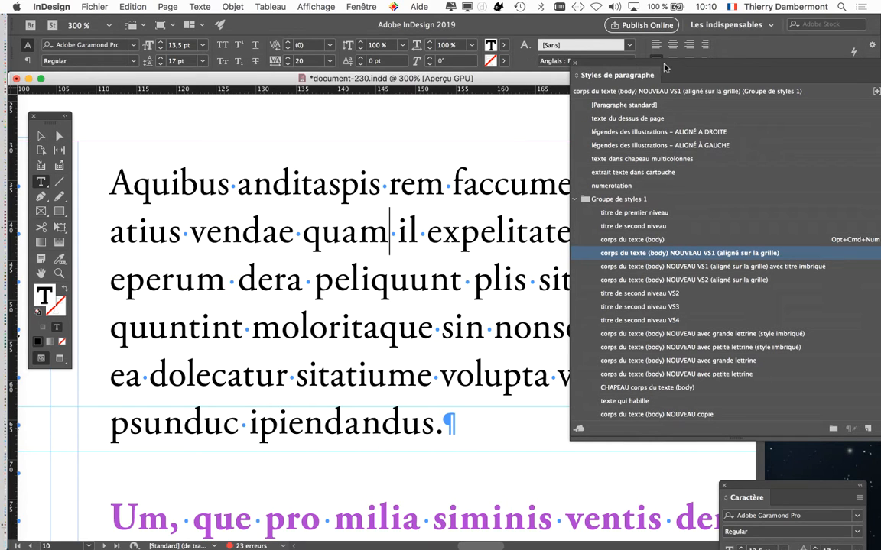
{"action": "left_click_drag", "start_coordinate": [673, 75], "coordinate": [636, 46]}
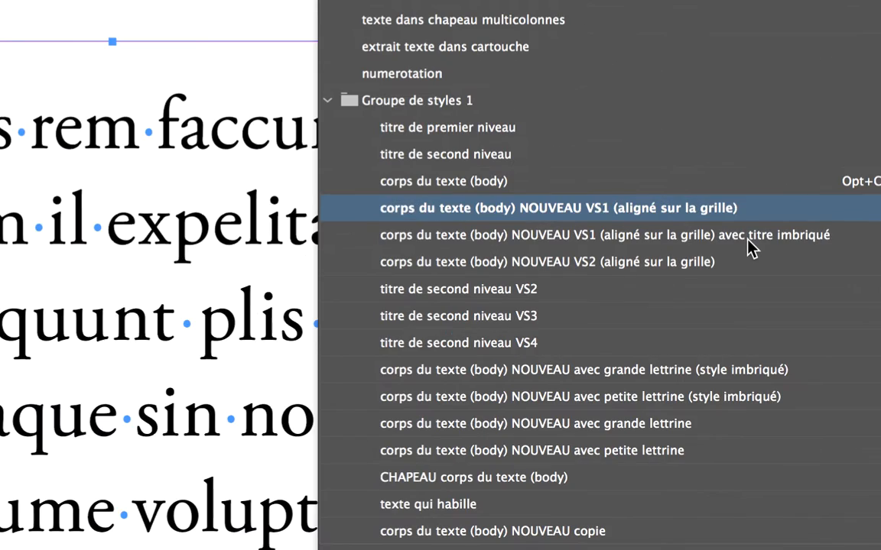
{"action": "left_click", "coordinate": [750, 240]}
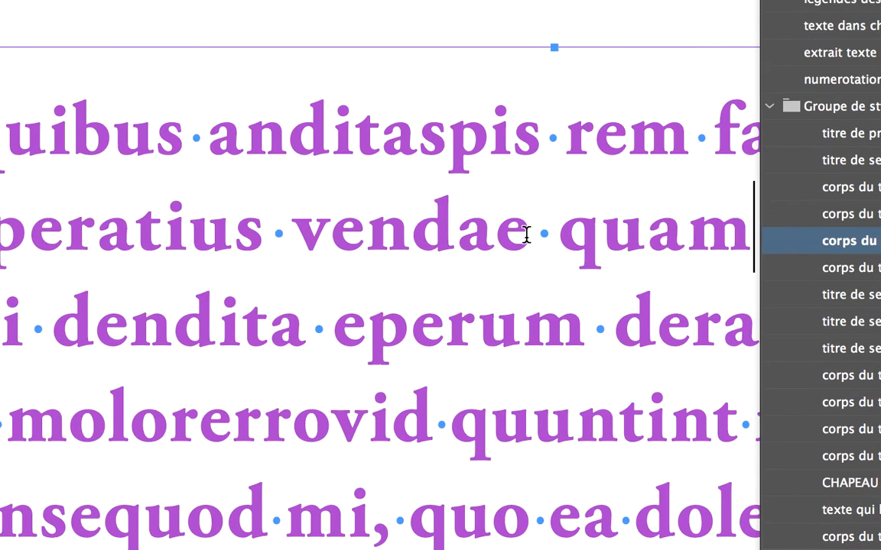
- Insert an end-nested-style character directly after "vendae" and replace the following space with the copied solid square and its surrounding spaces
{"action": "left_click", "coordinate": [527, 234]}
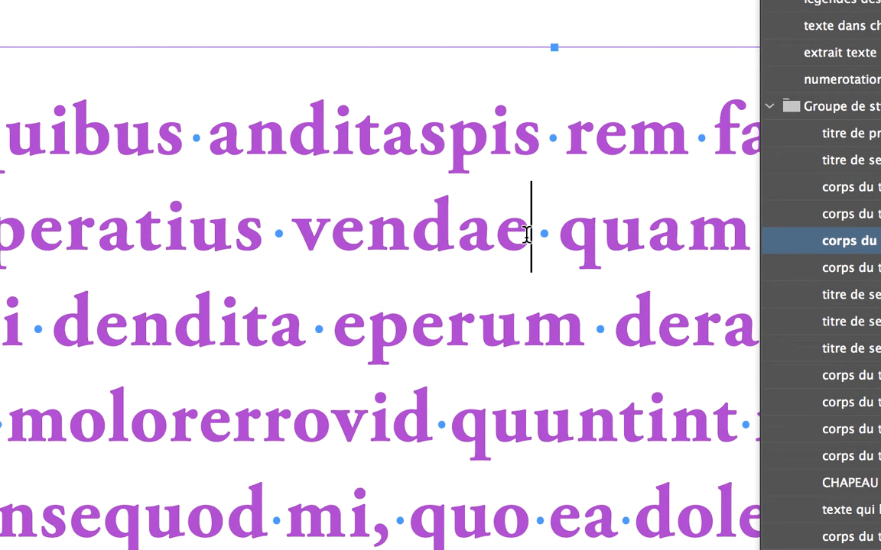
{"action": "key", "text": "super+v"}
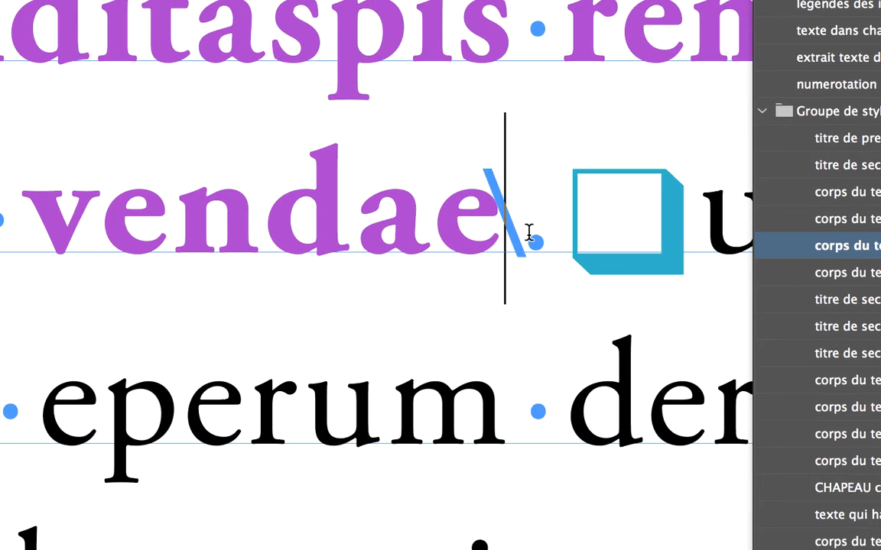
{"action": "key", "text": "shift+Right"}
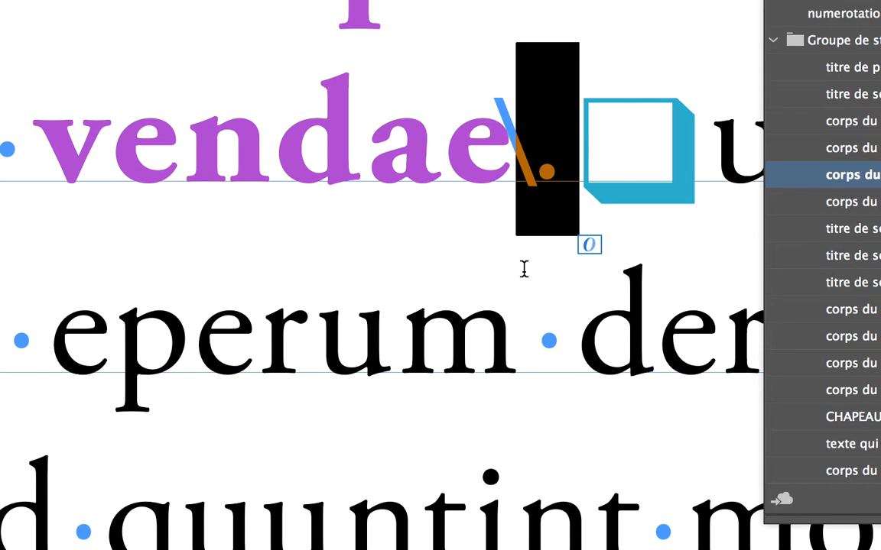
{"action": "type", "text": "■"}
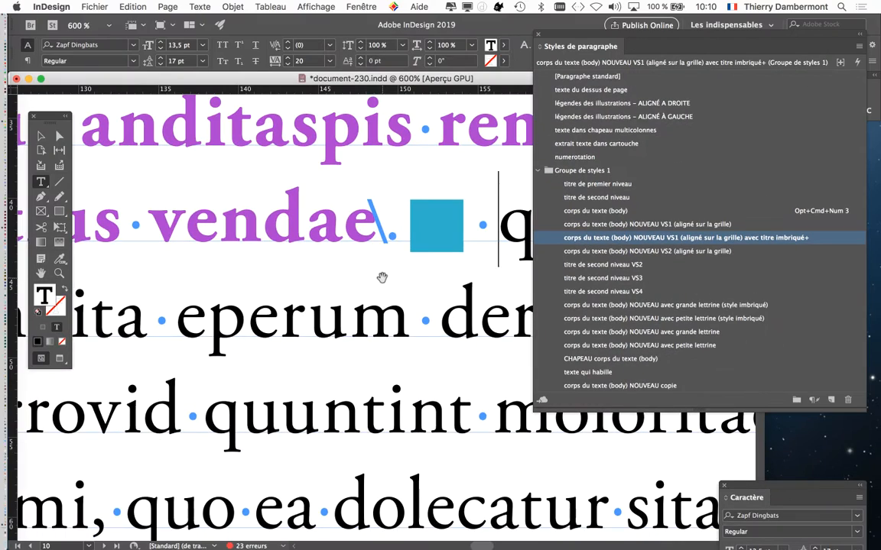
- Switch the document to Preview mode, deselect the text and check the square separators of the run-in headings in both columns
{"action": "scroll", "coordinate": [382, 277], "scroll_direction": "down", "scroll_amount": 5}
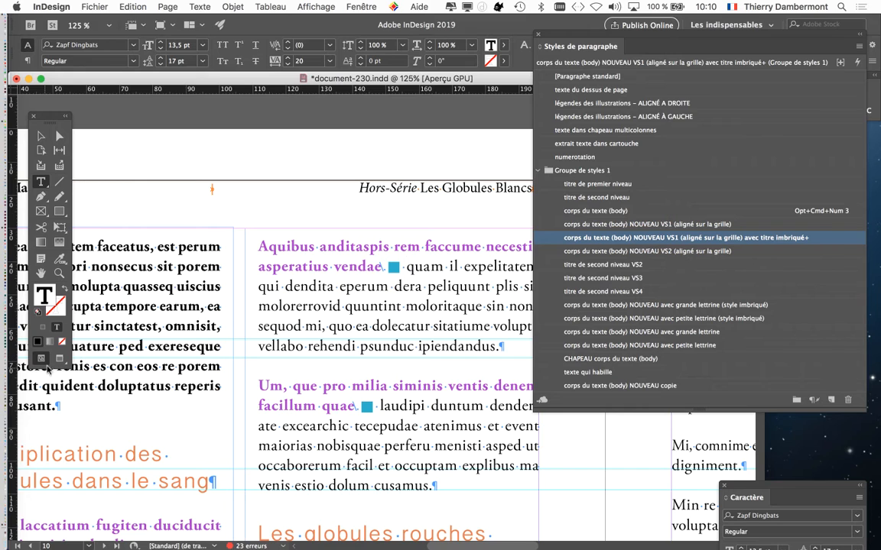
{"action": "left_click", "coordinate": [60, 358]}
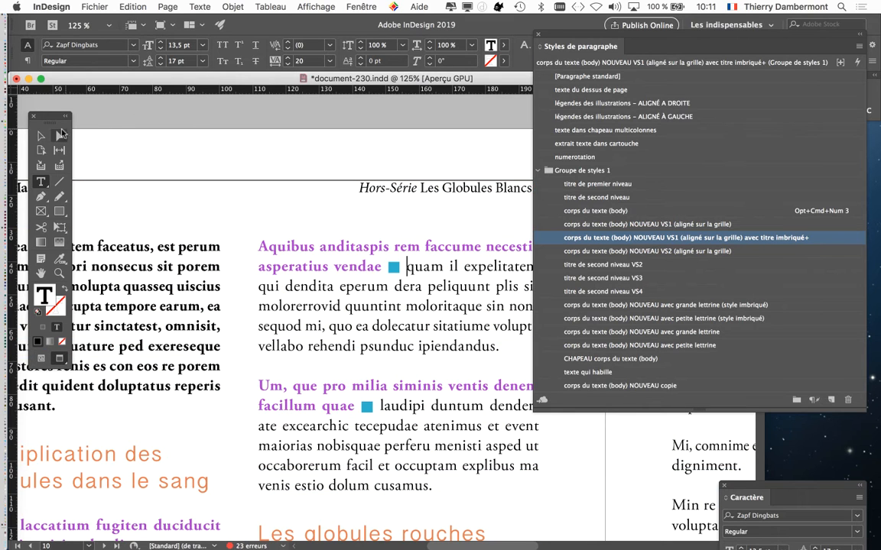
{"action": "left_click", "coordinate": [43, 134]}
{"action": "left_click", "coordinate": [126, 124]}
{"action": "left_click_drag", "start_coordinate": [584, 34], "coordinate": [657, 74]}
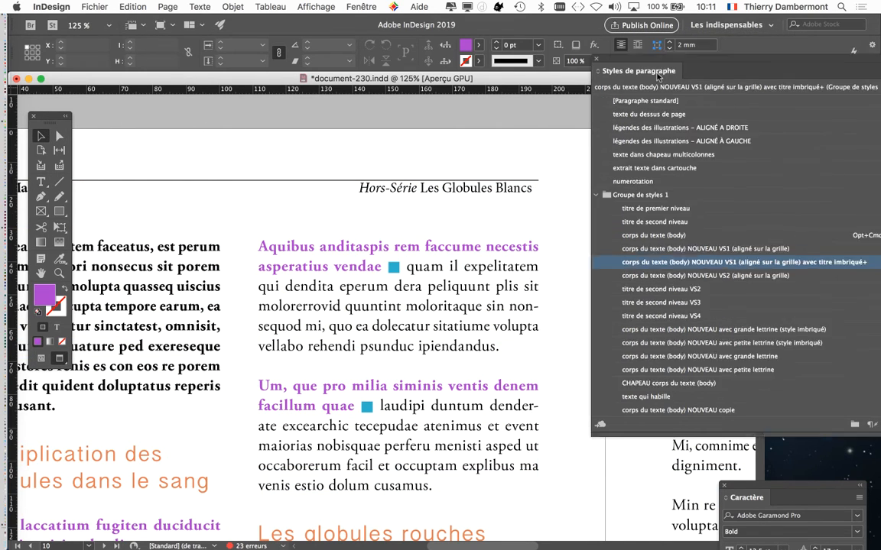
{"action": "scroll", "coordinate": [397, 263], "scroll_direction": "down", "scroll_amount": 4}
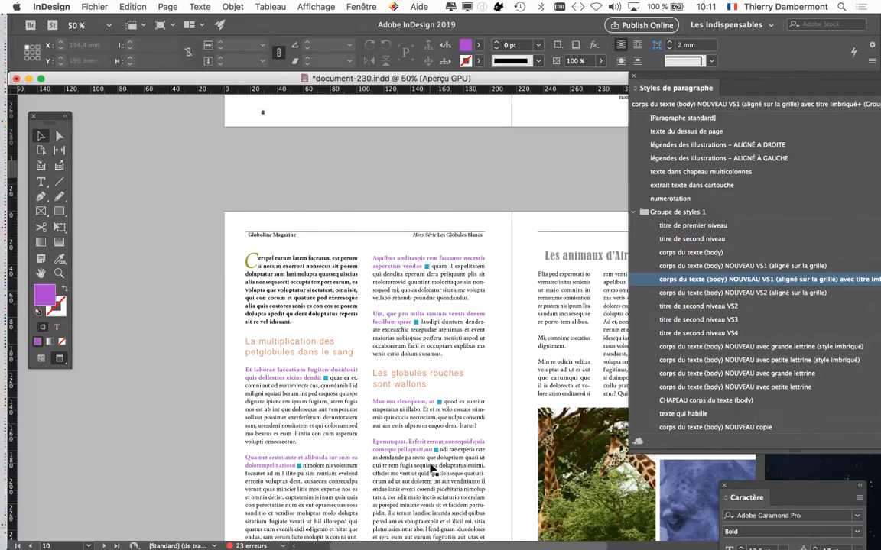
{"action": "scroll", "coordinate": [432, 469], "scroll_direction": "up", "scroll_amount": 4}
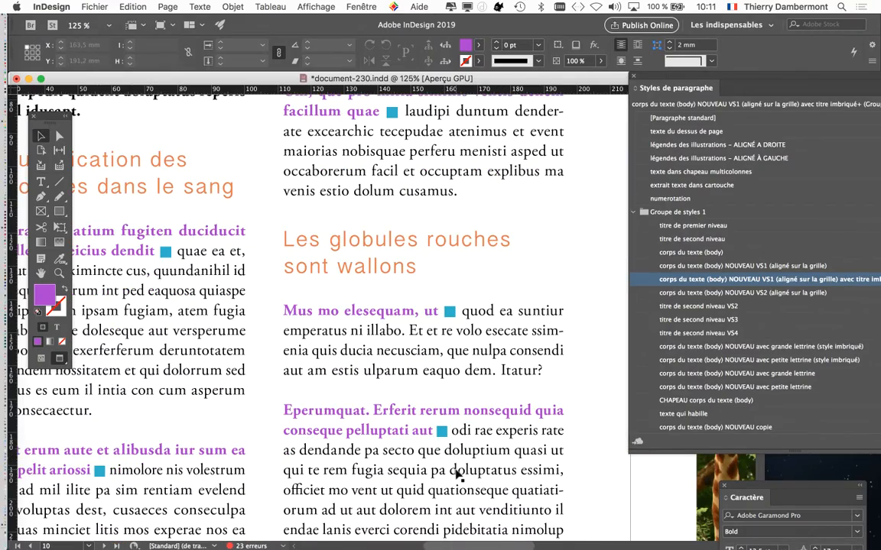
{"action": "scroll", "coordinate": [456, 474], "scroll_direction": "down", "scroll_amount": 5}
{"action": "scroll", "coordinate": [448, 493], "scroll_direction": "up", "scroll_amount": 3}
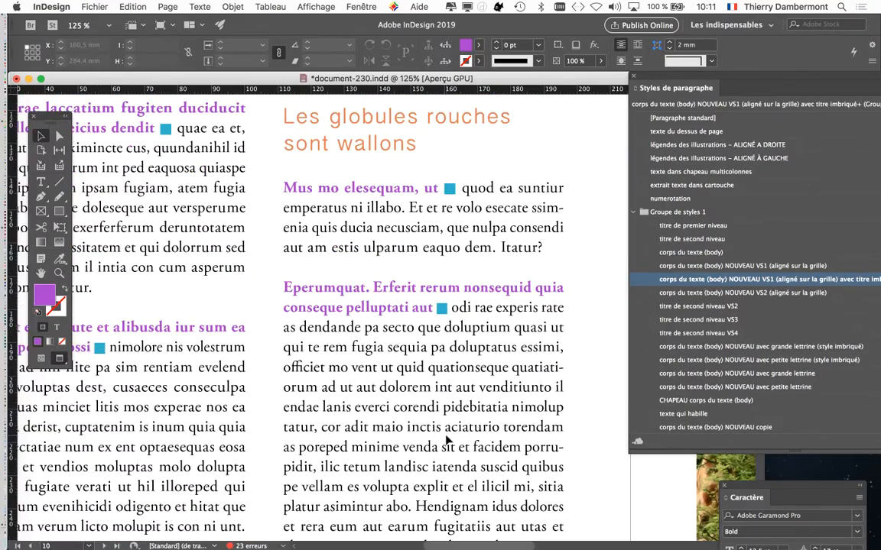
{"action": "scroll", "coordinate": [447, 365], "scroll_direction": "up", "scroll_amount": 2}
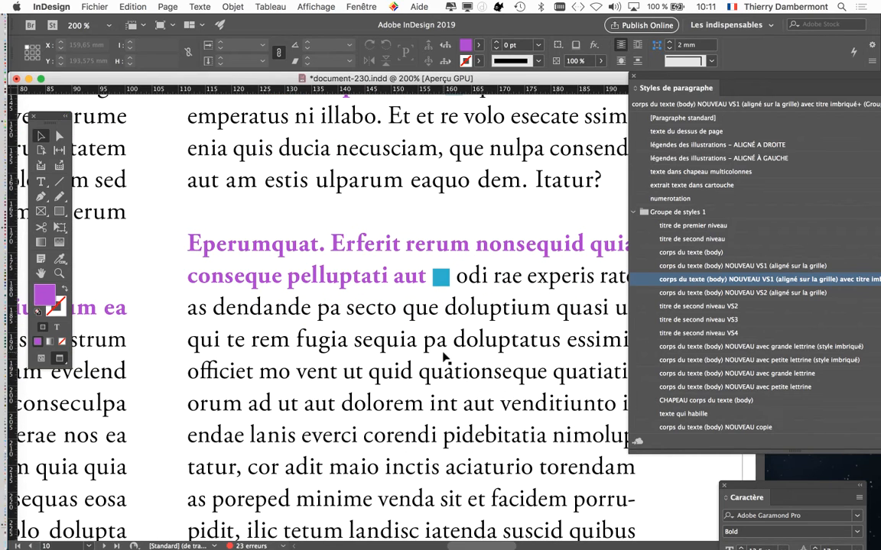
{"action": "scroll", "coordinate": [445, 357], "scroll_direction": "up", "scroll_amount": 1}
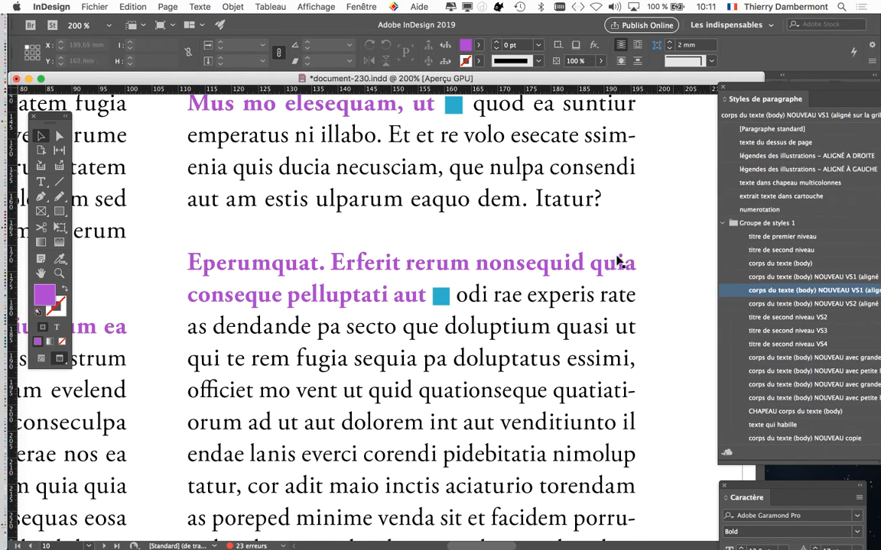
- Save a copy of the document as document-231.indd in the folder "Dossier document-225"
{"action": "left_click", "coordinate": [95, 6]}
{"action": "left_click", "coordinate": [163, 93]}
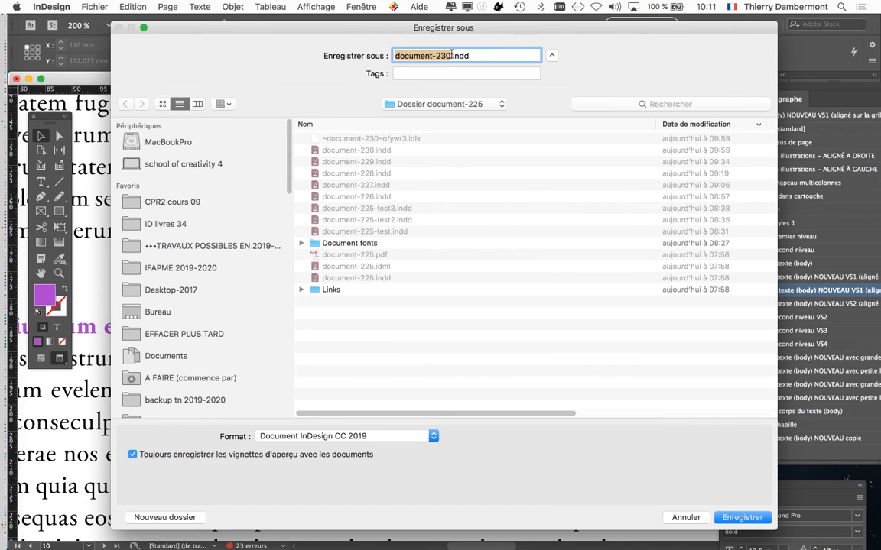
{"action": "left_click", "coordinate": [449, 56]}
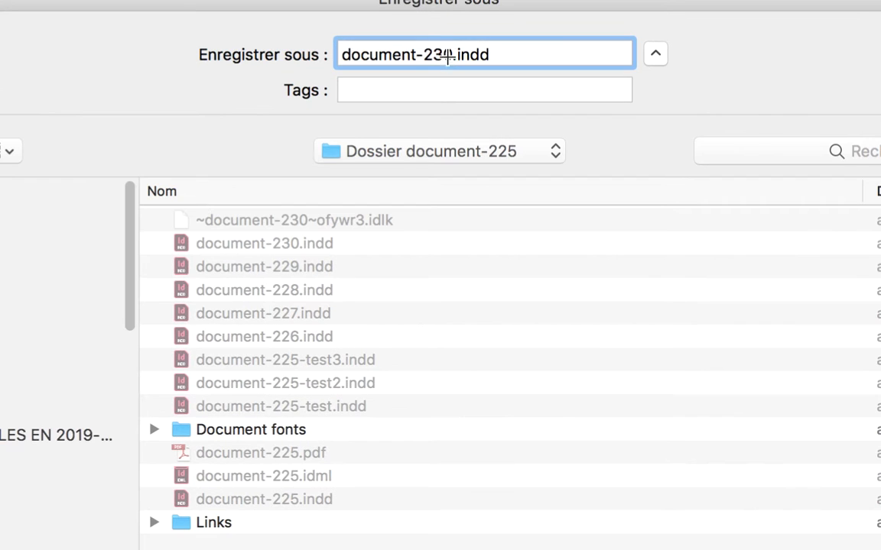
{"action": "left_click_drag", "start_coordinate": [450, 56], "coordinate": [447, 56]}
{"action": "type", "text": "1"}
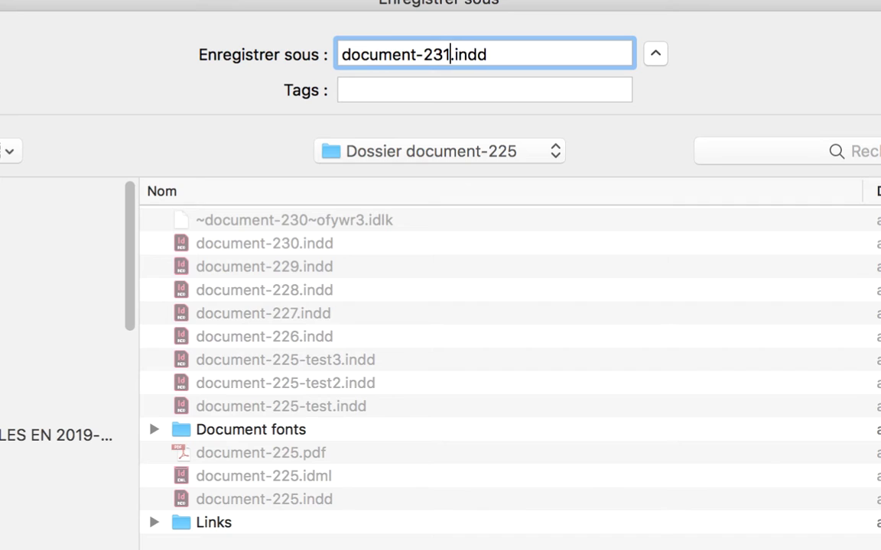
{"action": "key", "text": "Return"}
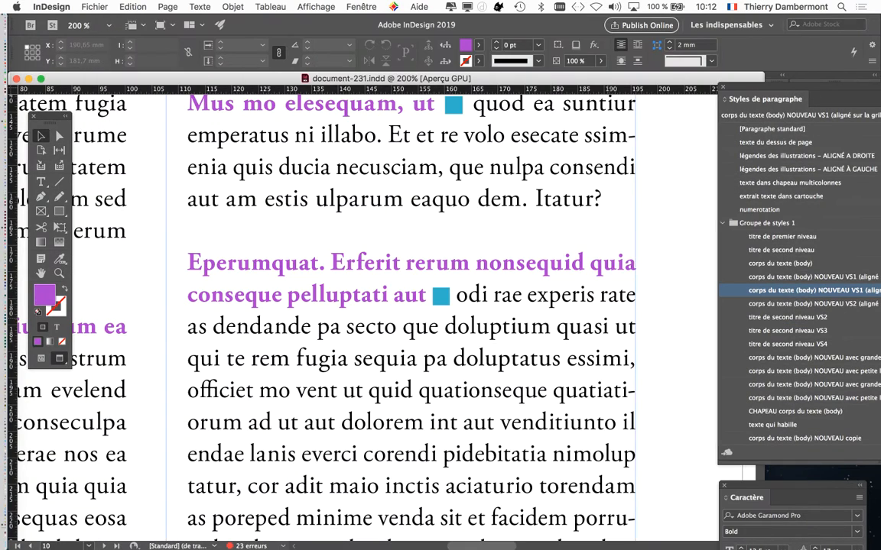
{"action": "key", "text": "super+minus"}
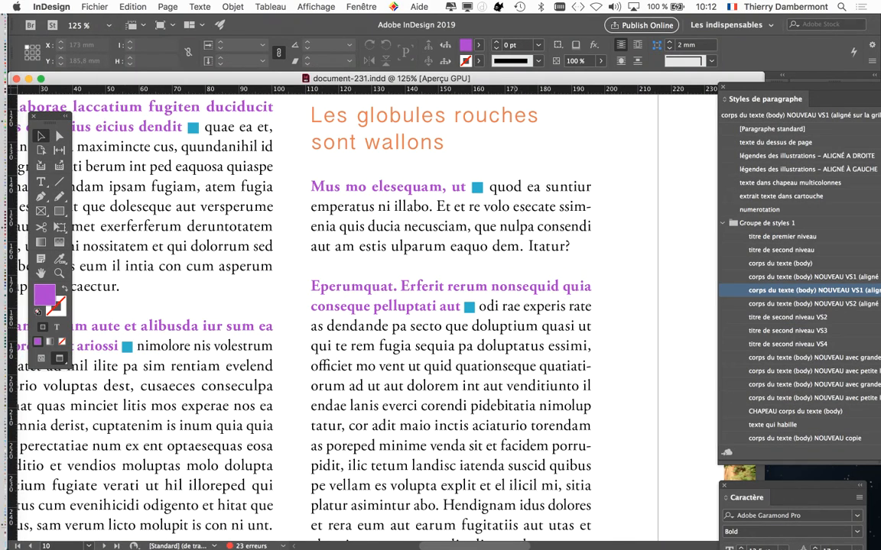